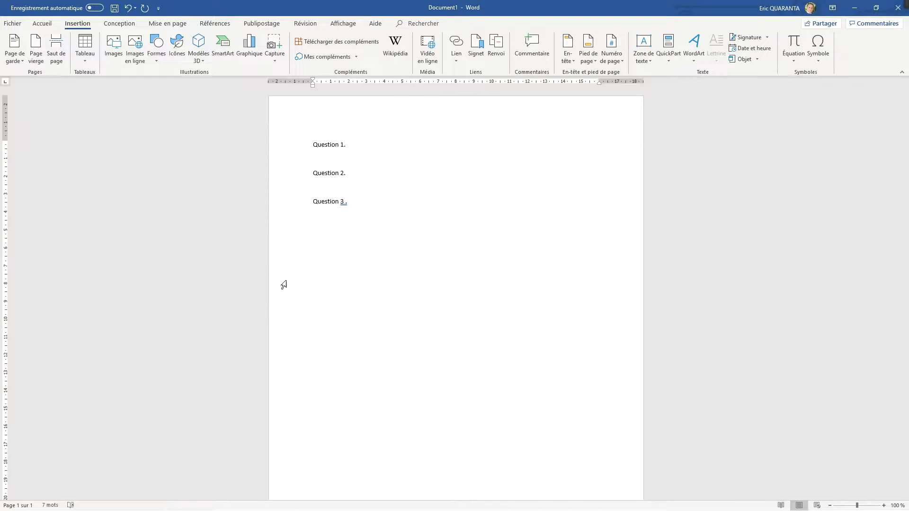
Step: Remove the stray space before the period in the "Question 3" line
left_click(883, 505)
left_click(884, 506)
left_click(884, 506)
left_click(884, 506)
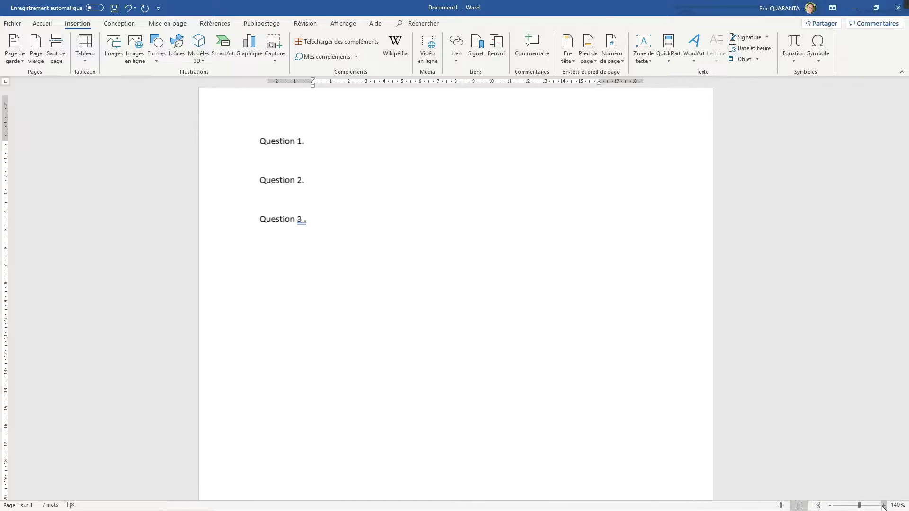
left_click(884, 506)
left_click(883, 506)
left_click(884, 507)
left_click(884, 506)
left_click(884, 506)
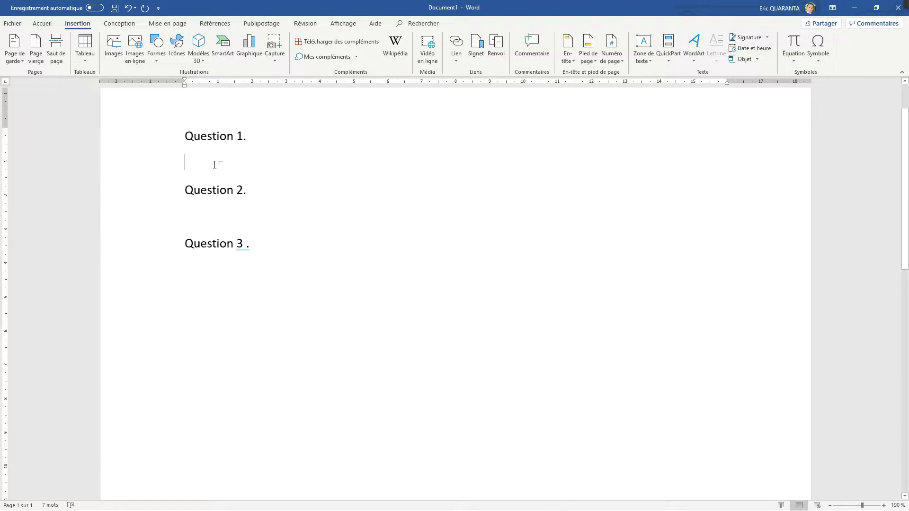
left_click(197, 238)
left_click(270, 244)
key("Left")
key("BackSpace")
key("Return")
Step: Fill the empty line under Question 1 with a long run of dots that continues onto a second line
left_click(221, 159)
type("................................")
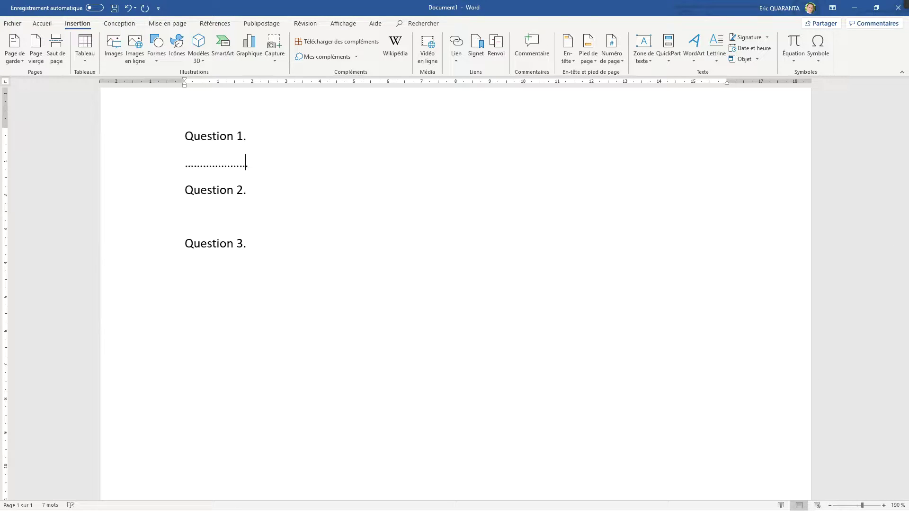
type(".......................................................")
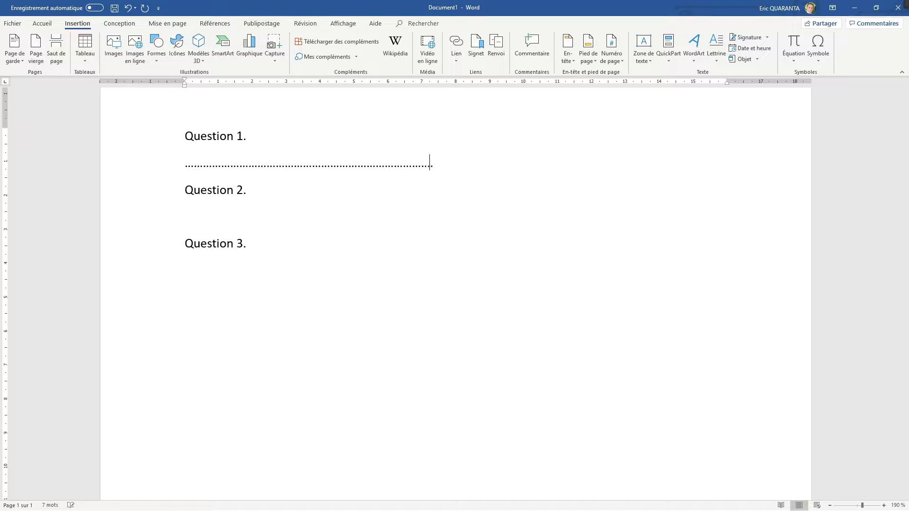
type(".............................................................................................................")
Step: Copy the full first line of dots under Question 1 and paste it as another dotted line beneath it
key("Up")
key("Down")
key("Home")
key("shift+End")
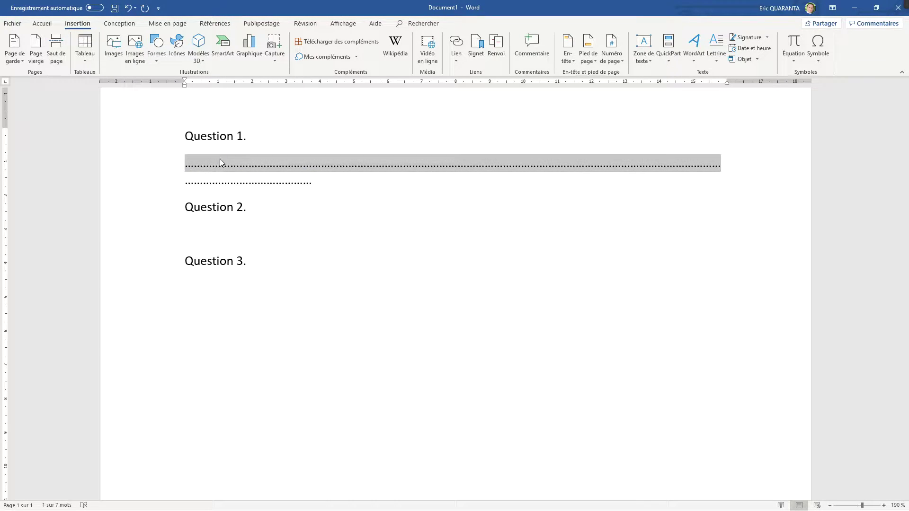
key("ctrl+c")
key("Right")
key("ctrl+v")
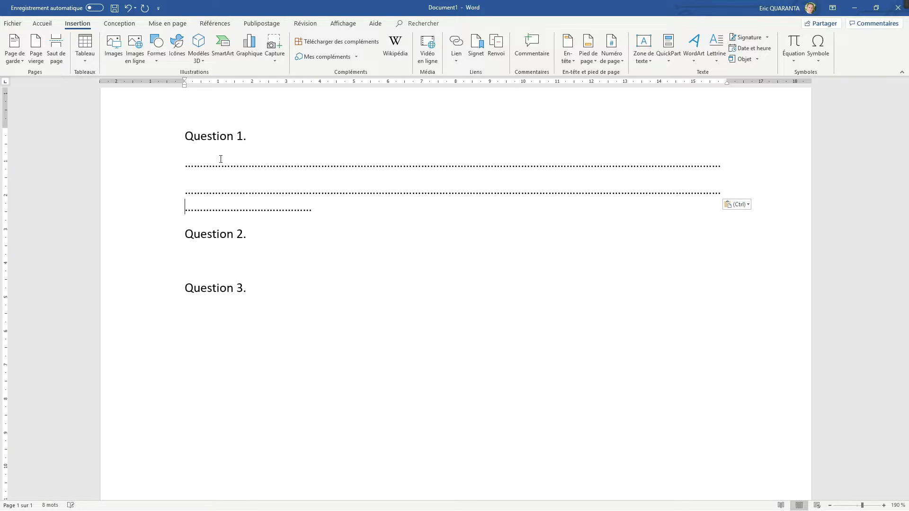
Step: Delete all the dotted lines under Question 1 and restore a blank line between Question 1 and Question 2
key("Return")
key("BackSpace")
key("shift+Down")
key("Delete")
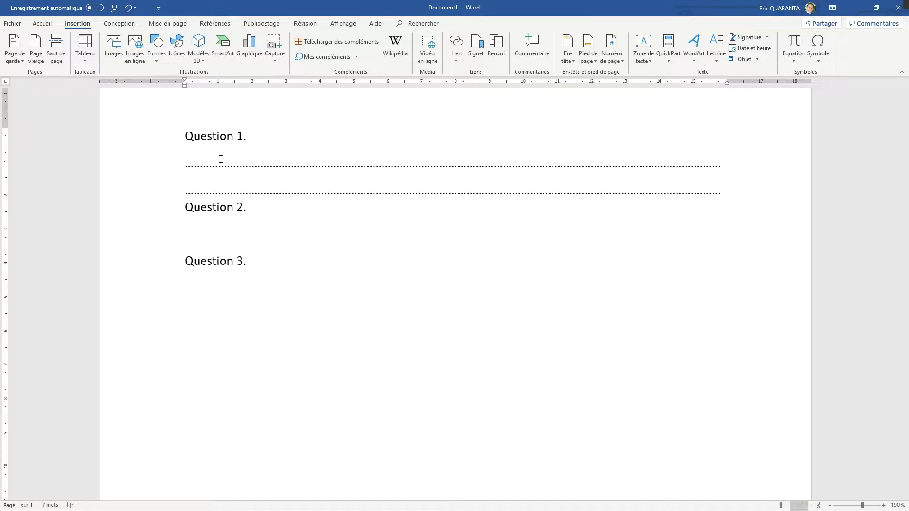
key("shift+Up")
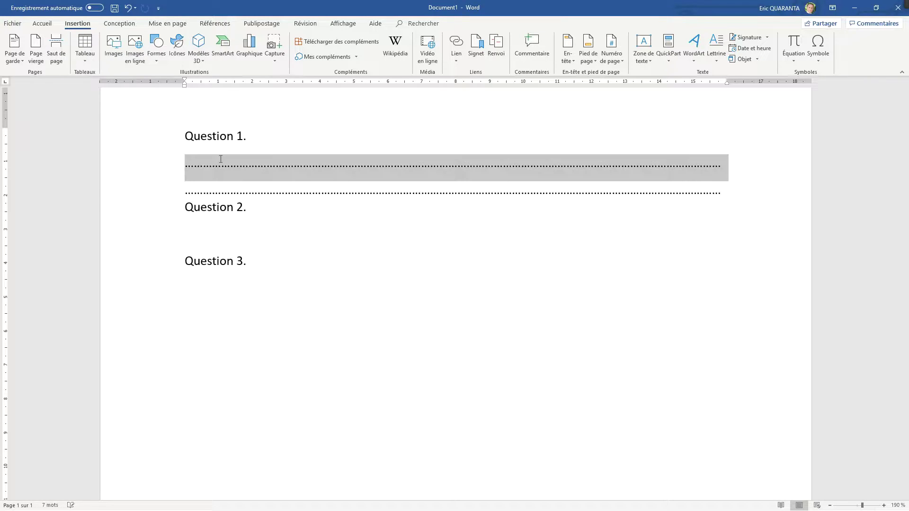
key("Delete")
key("shift+Down")
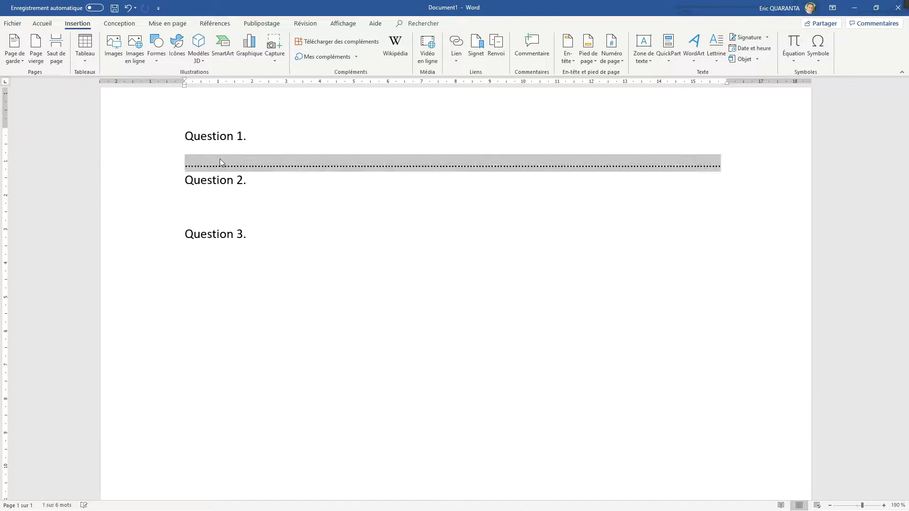
key("Delete")
key("Return")
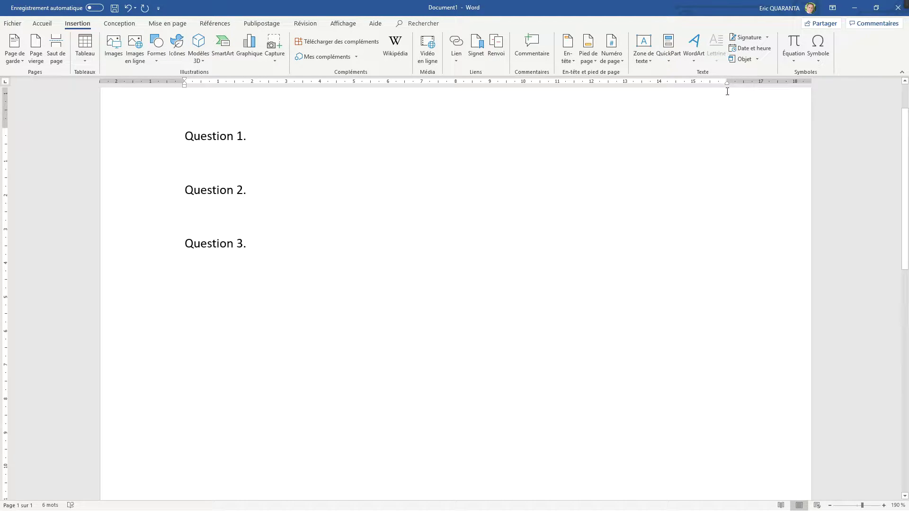
Step: Place the insertion point on the blank line under Question 1
mouse_move(728, 82)
left_mouse_down()
mouse_move(737, 81)
mouse_move(728, 81)
left_mouse_up()
left_click(207, 136)
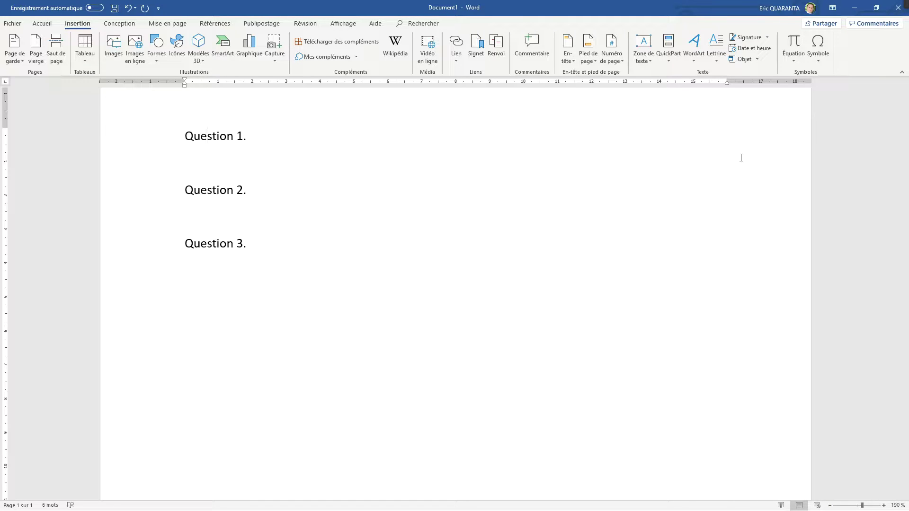
key("Down")
key("Down")
key("Up")
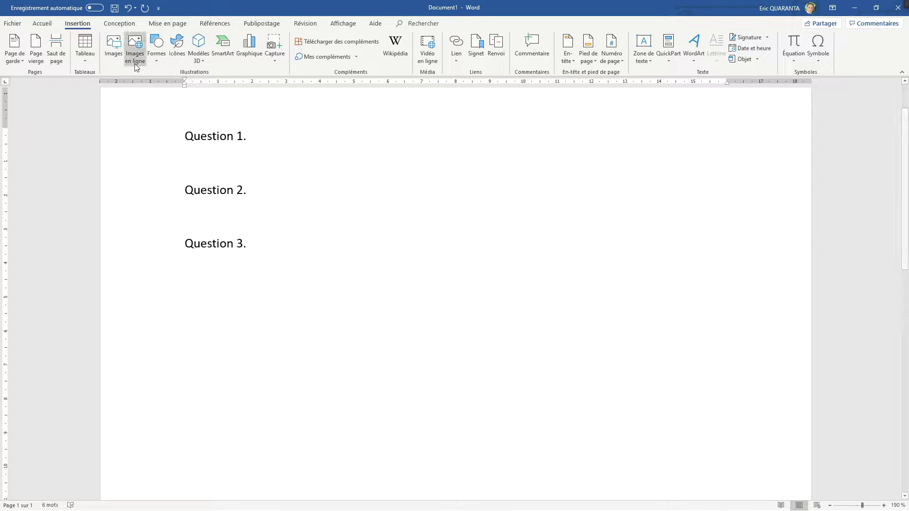
Step: Try to apply dotted leader style 2 in the tab settings of the blank line under Question 1, without entering a position
left_click(40, 24)
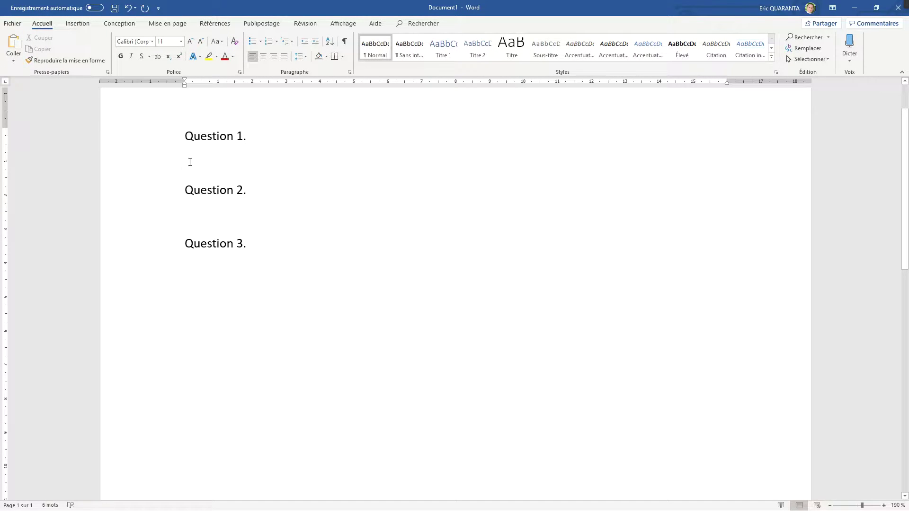
right_click(190, 162)
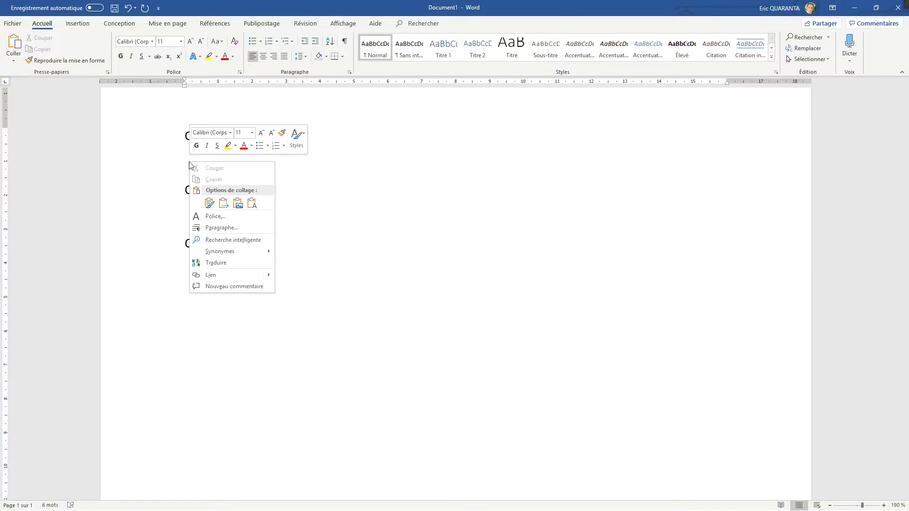
left_click(223, 228)
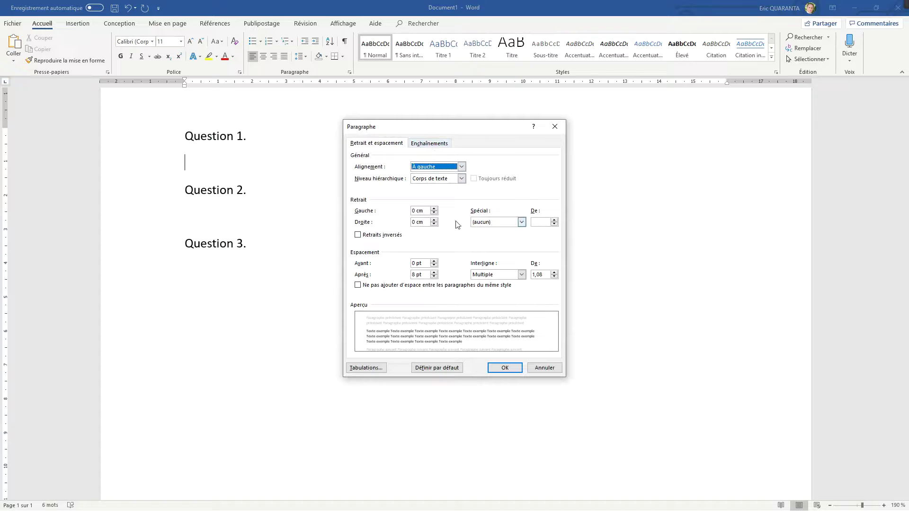
left_click(426, 143)
left_click(375, 144)
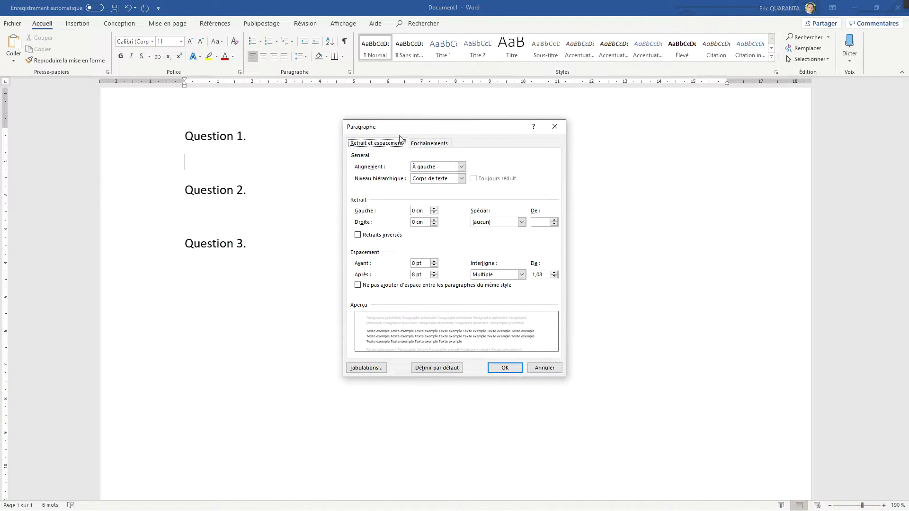
left_click(367, 368)
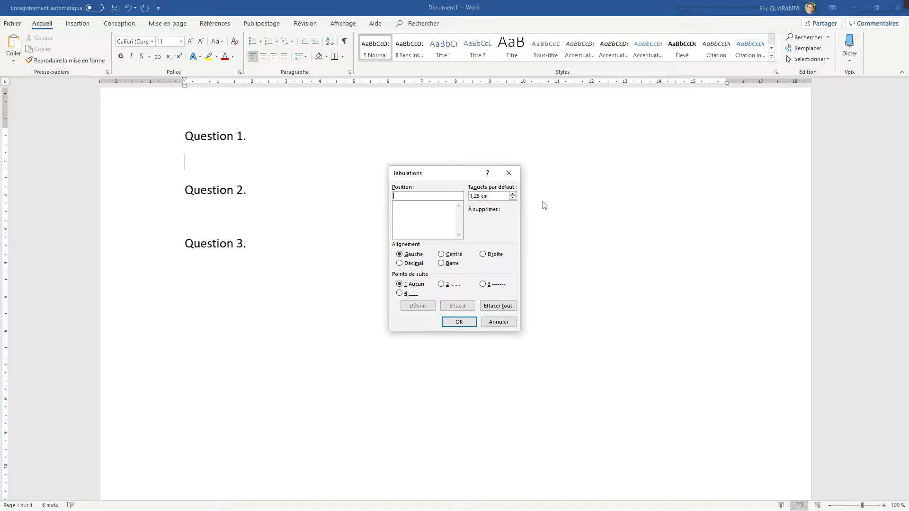
left_click(442, 286)
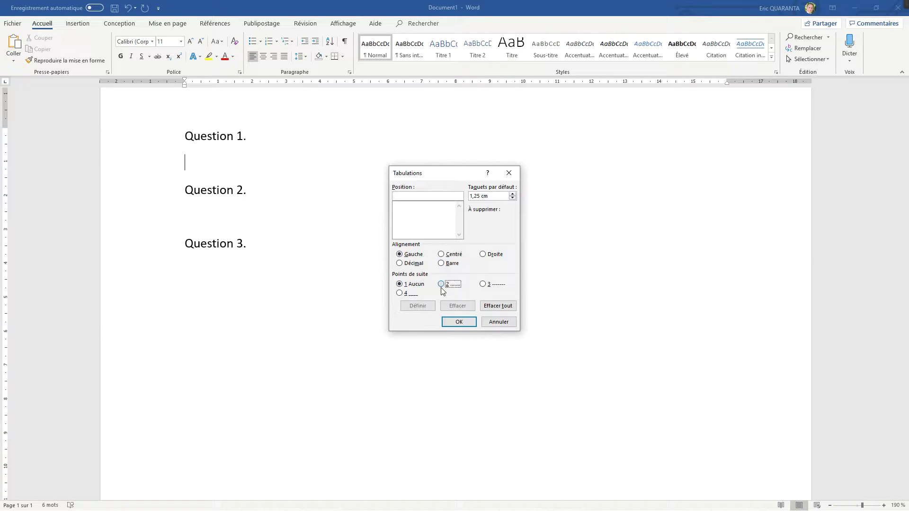
left_click(483, 285)
left_click(398, 294)
left_click(443, 284)
key("Return")
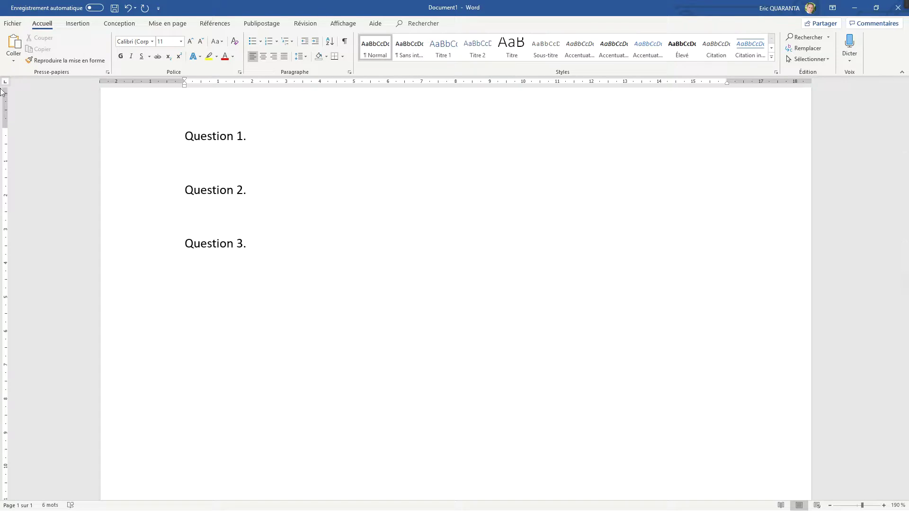
Step: Add a left tab stop at 16 cm, at the right margin, to the blank line under Question 1
left_click(6, 85)
left_click(6, 84)
left_click(6, 84)
mouse_move(693, 83)
left_mouse_down()
mouse_move(698, 92)
mouse_move(728, 88)
left_mouse_up()
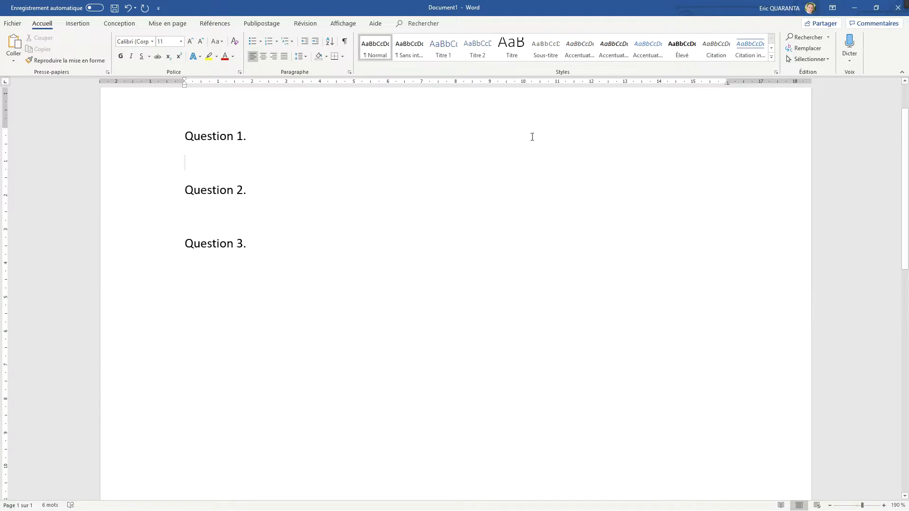
Step: Toggle the display of the ruler, gridlines and navigation pane, leaving only the ruler shown
left_click(343, 24)
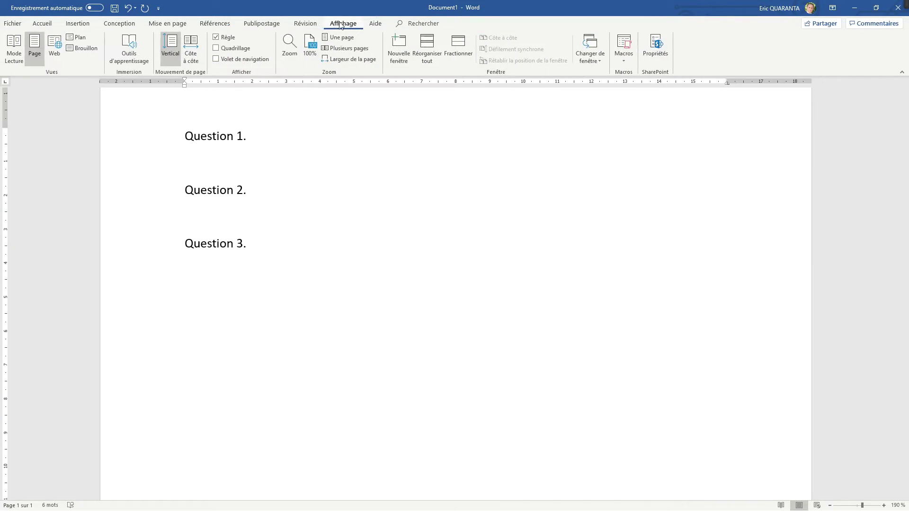
left_click(216, 37)
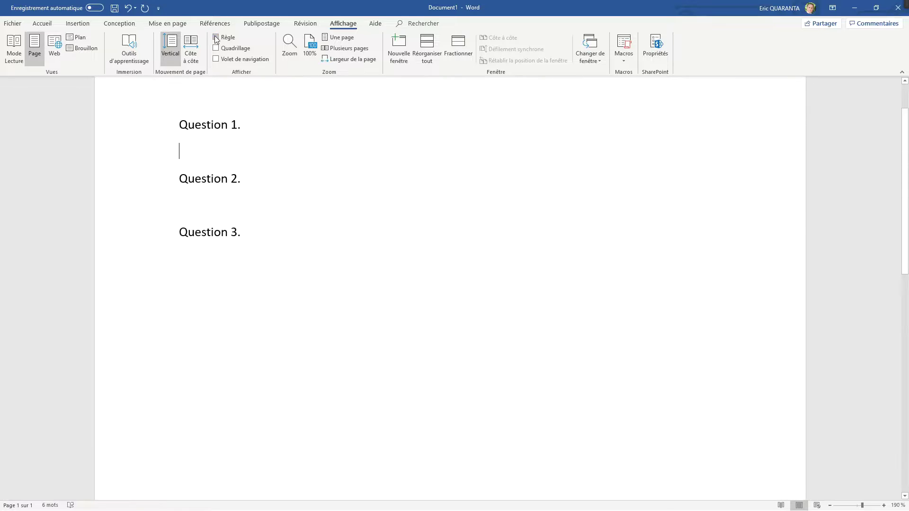
left_click(216, 38)
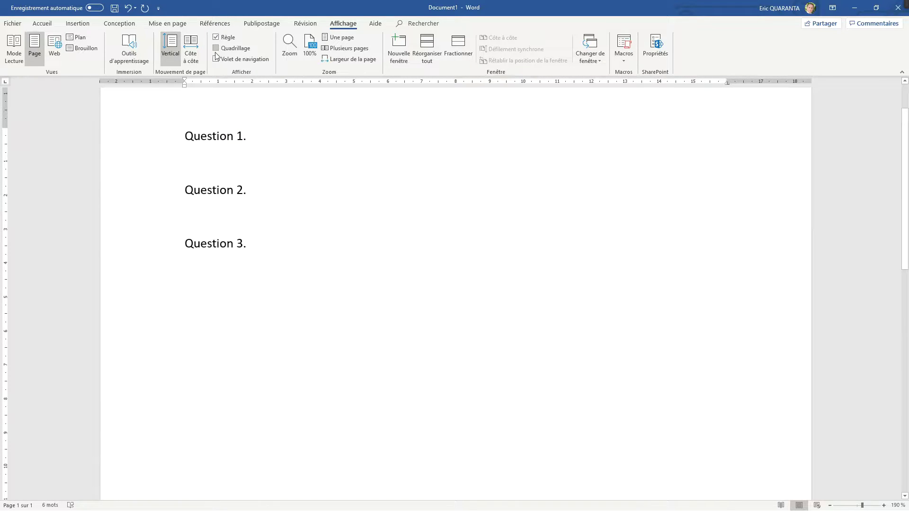
left_click(215, 48)
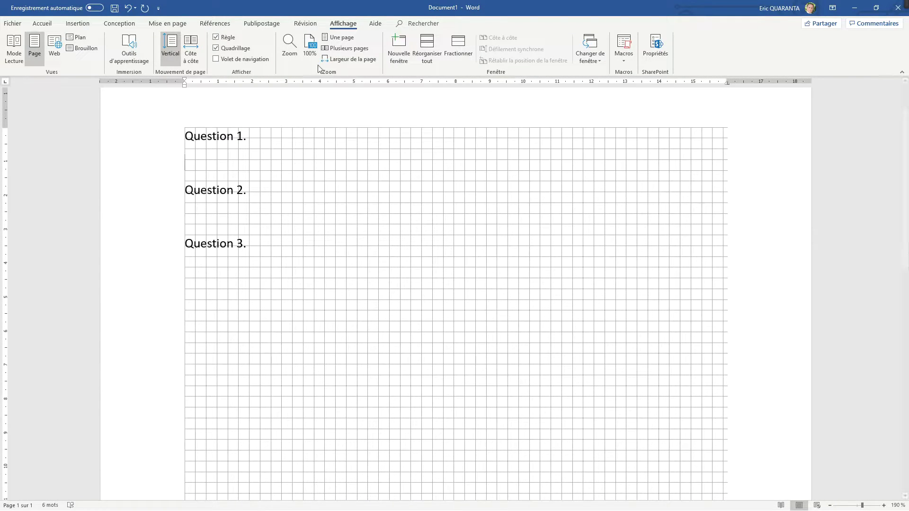
left_click(216, 48)
left_click(213, 59)
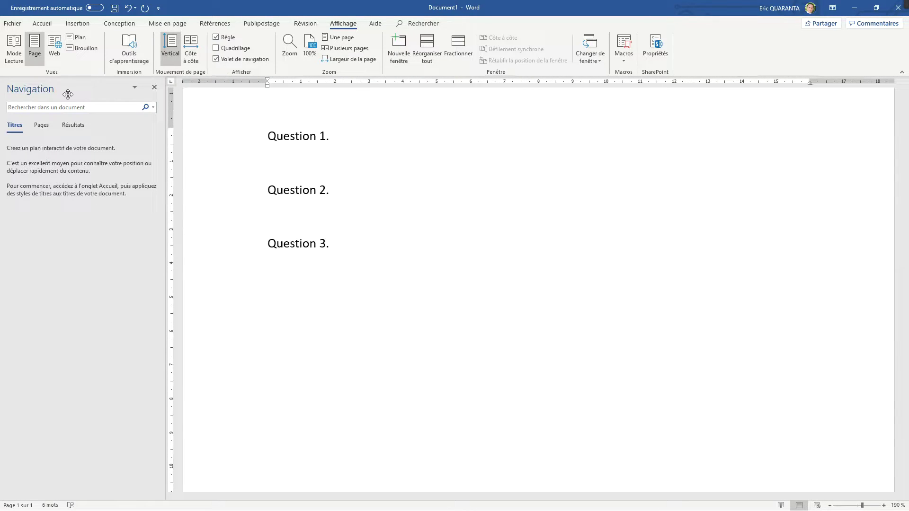
left_click(216, 59)
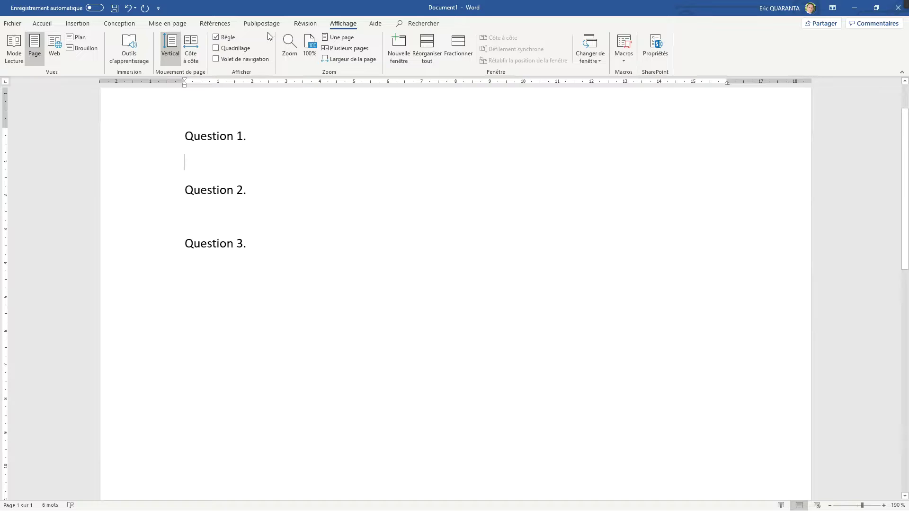
left_click(216, 37)
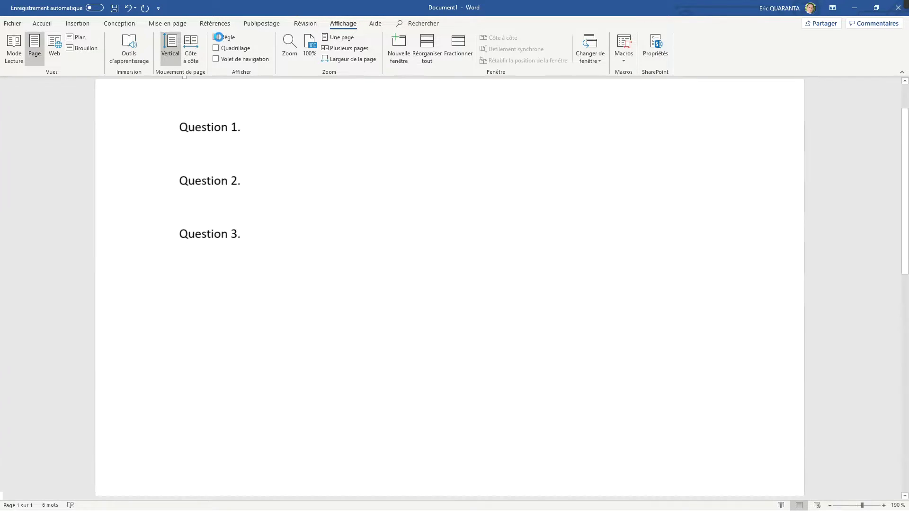
left_click(216, 37)
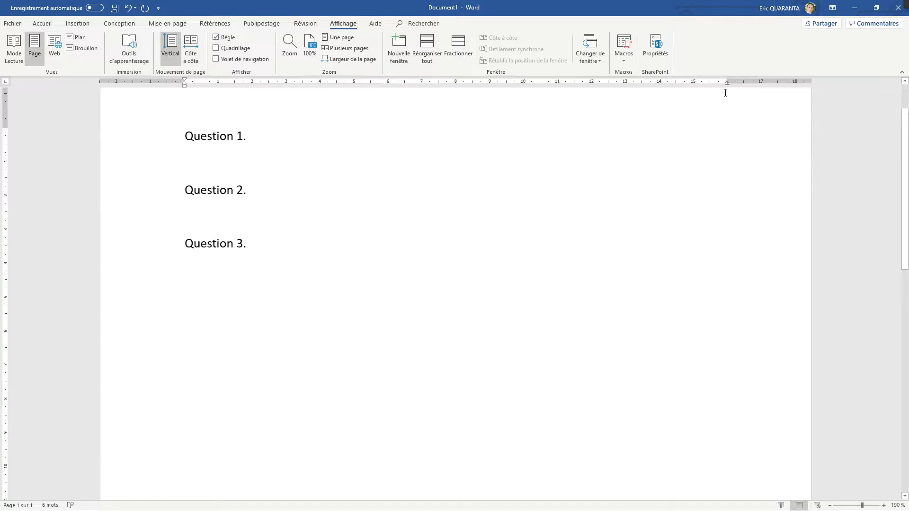
Step: Add a trial tab stop at 15 cm to the blank line under Question 1 and remove it again
right_click(204, 154)
left_click(186, 167)
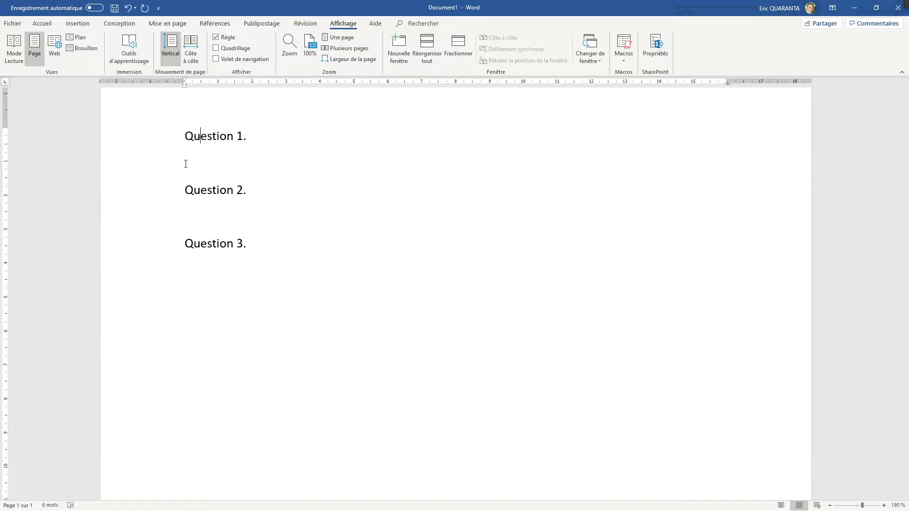
right_click(188, 162)
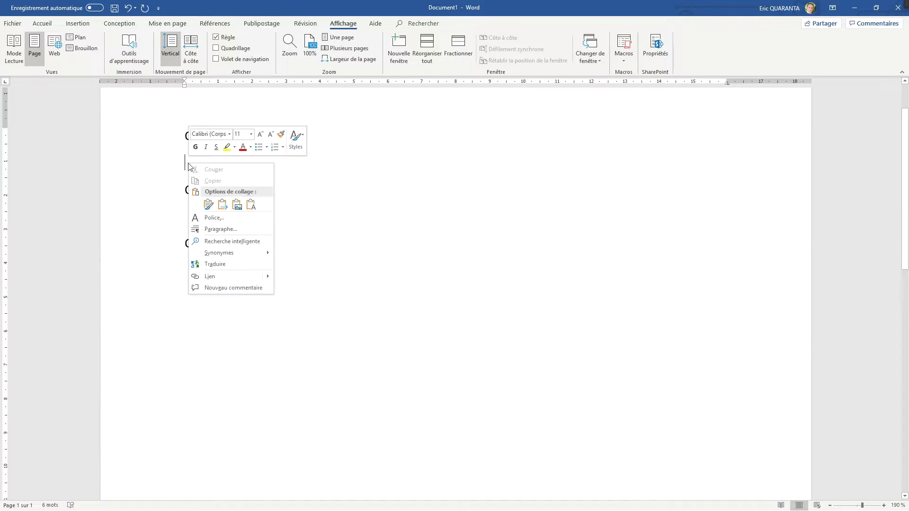
left_click(220, 230)
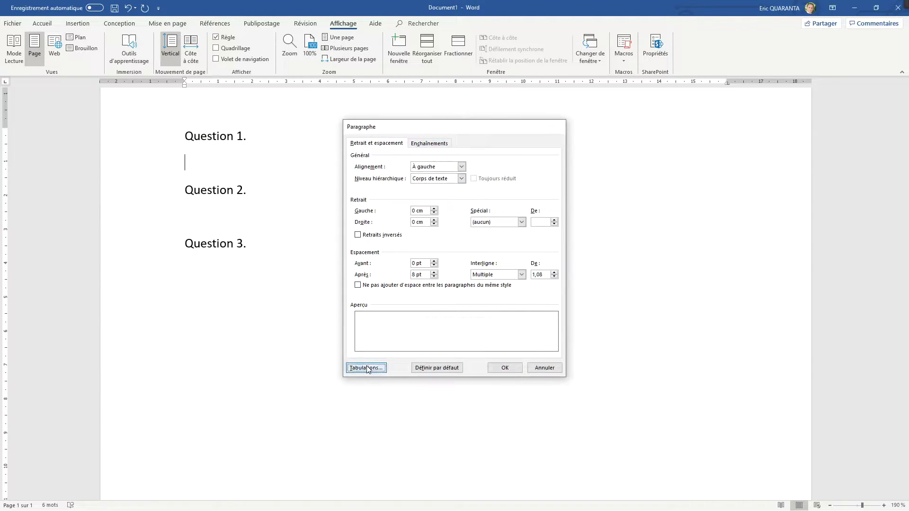
left_click(367, 368)
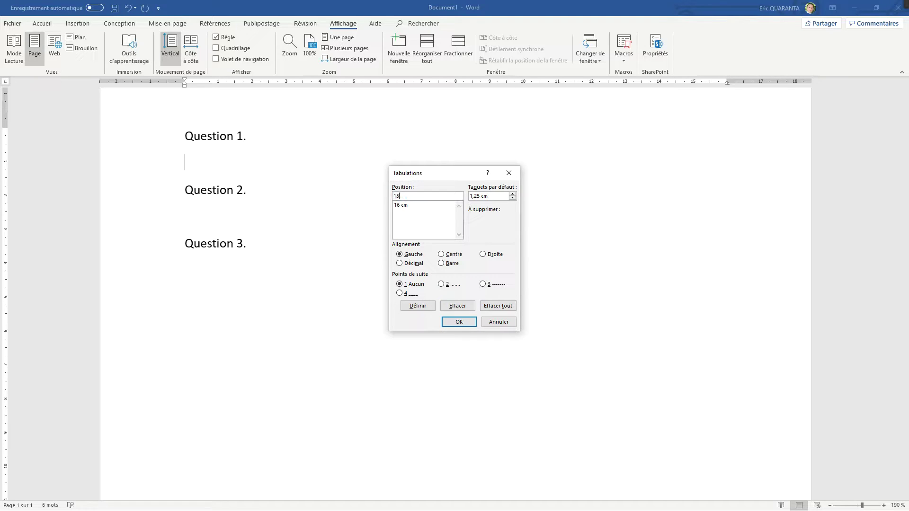
key("Return")
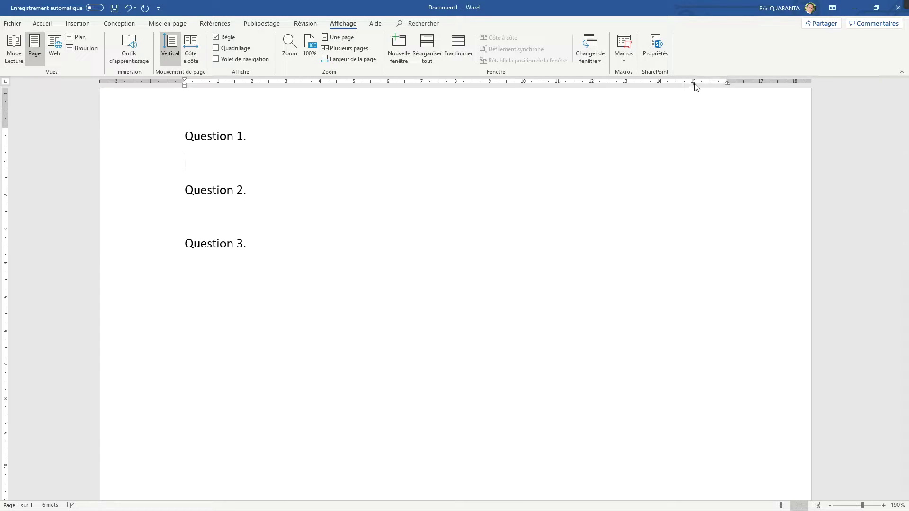
left_click_drag(695, 84, 696, 103)
Step: Apply dotted leader style 2 to the 16 cm tab stop of the blank line under Question 1
right_click(184, 169)
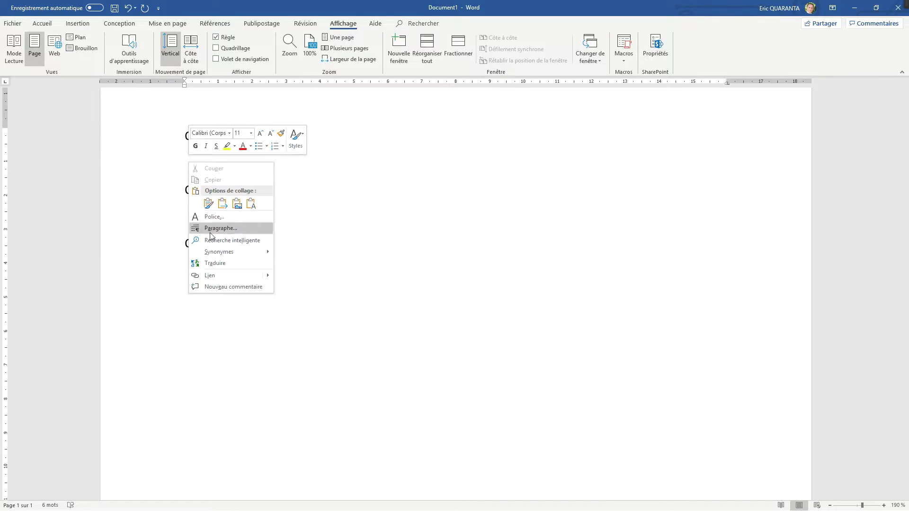
left_click(226, 232)
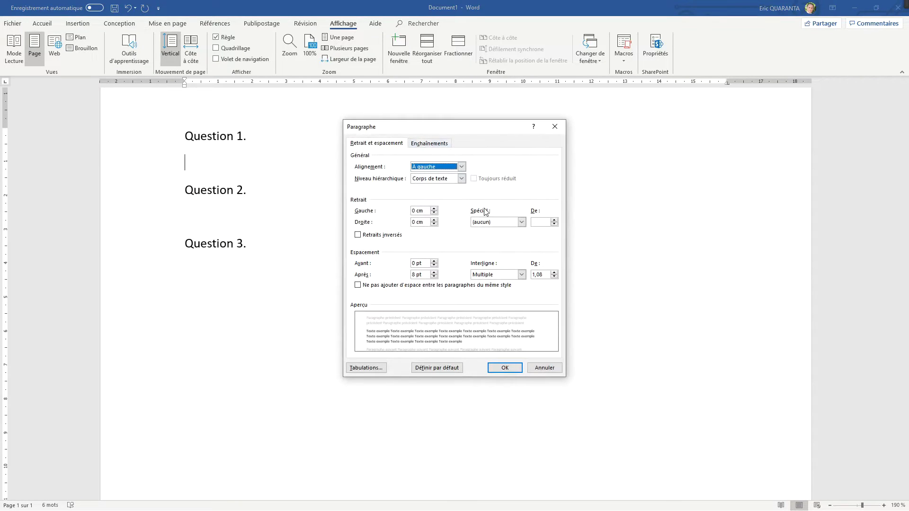
left_click(366, 368)
left_click(442, 286)
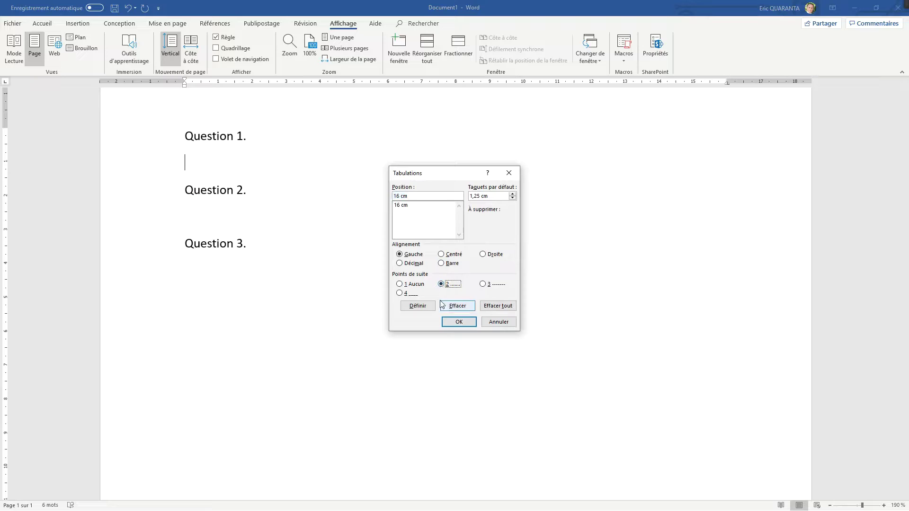
left_click(467, 324)
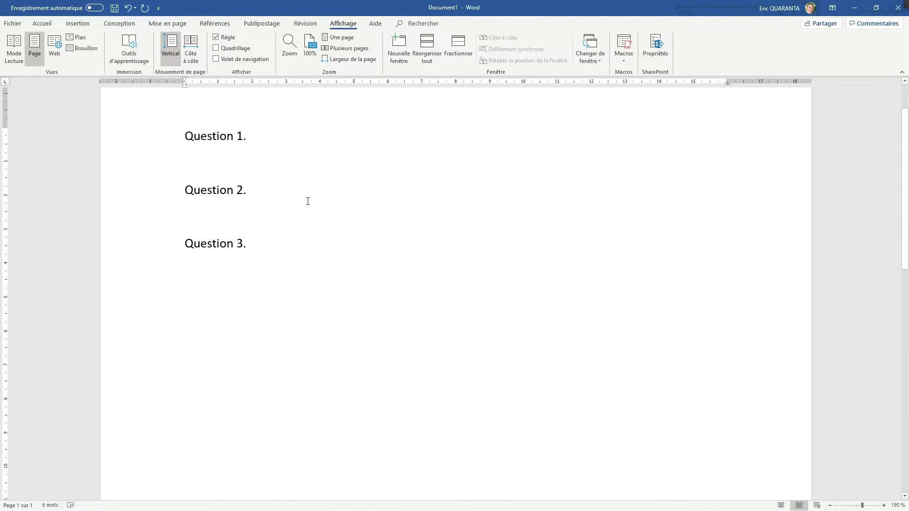
Step: Insert two dotted answer lines under Question 1, each running to the tab stop at the margin
key("Tab")
key("Return")
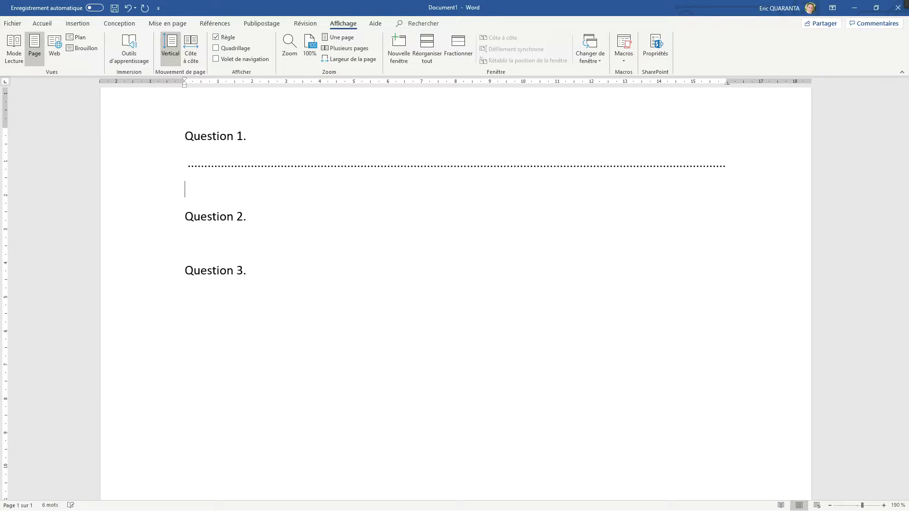
key("Tab")
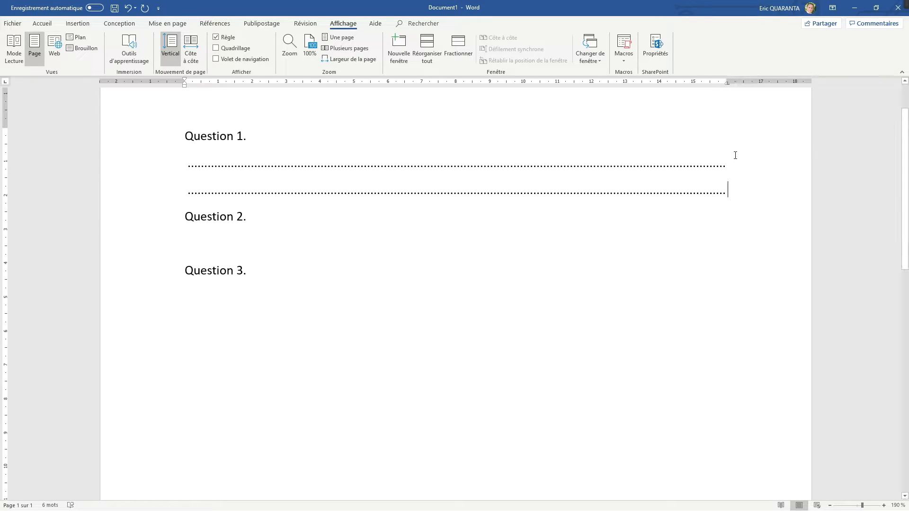
Step: Give the blank line under Question 2 a left tab stop at 16 cm with solid-line leader style 4
left_click(207, 244)
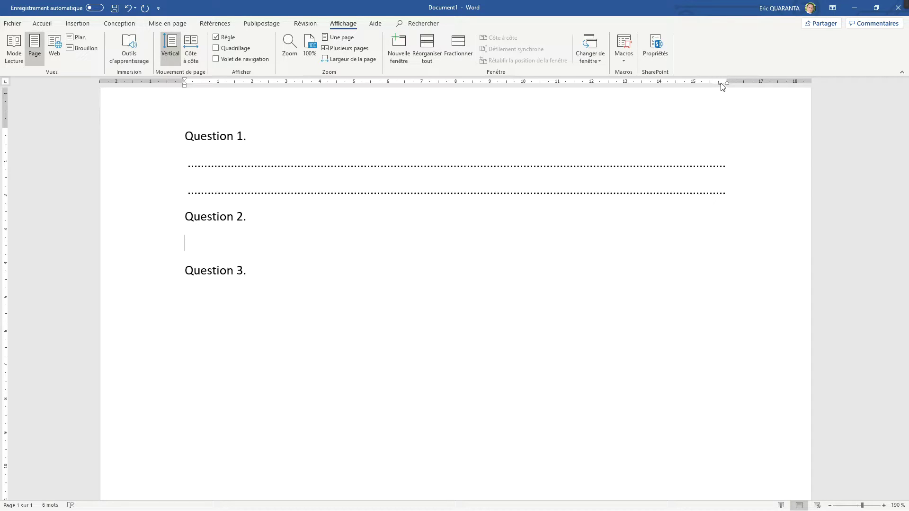
left_click_drag(720, 84, 733, 91)
right_click(193, 249)
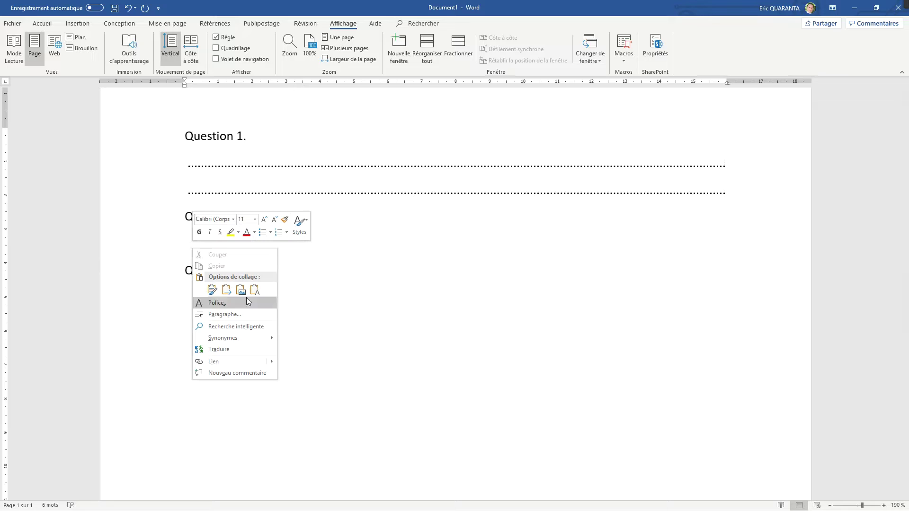
left_click(234, 315)
left_click(368, 365)
left_click(401, 294)
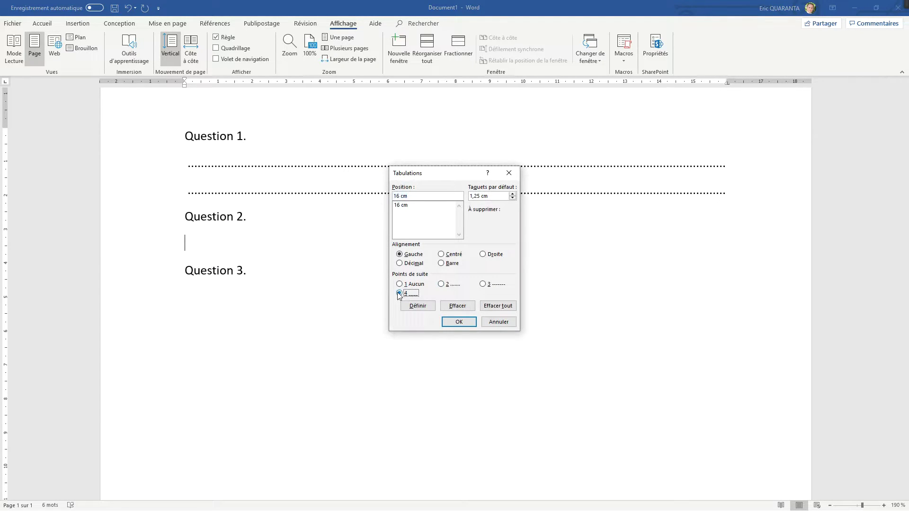
left_click(416, 307)
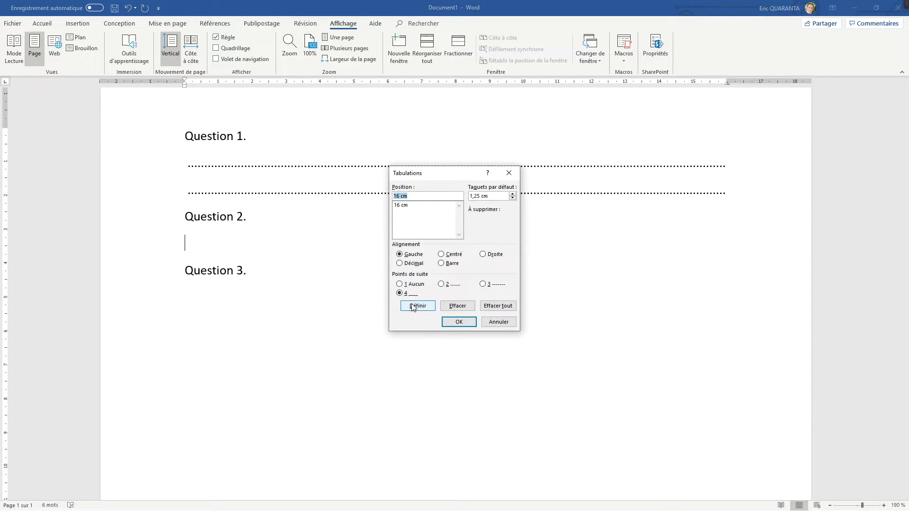
left_click(457, 322)
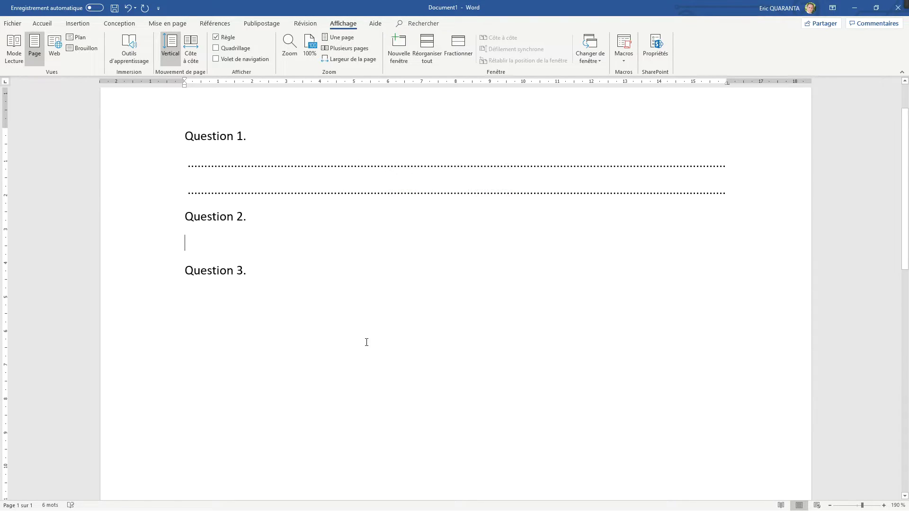
Step: Insert two solid answer lines under Question 2, each running to the tab stop at the margin
key("Tab")
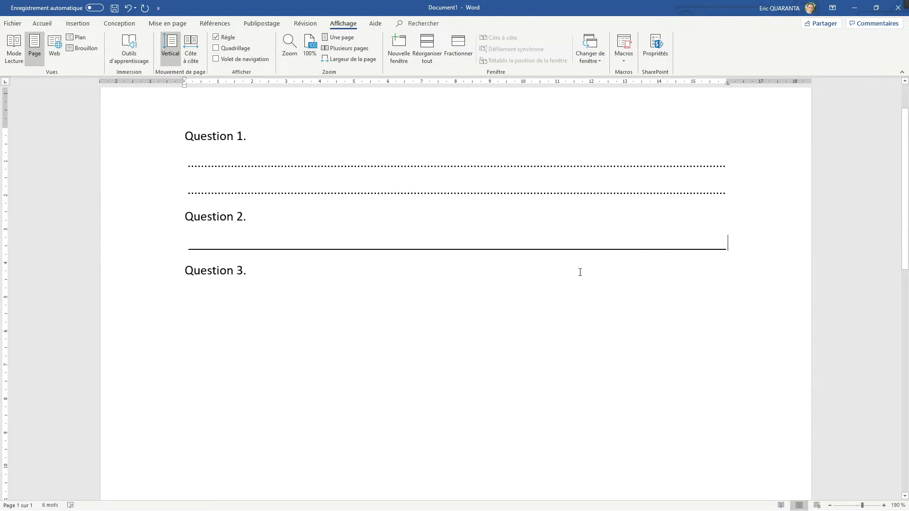
key("Return")
key("Tab")
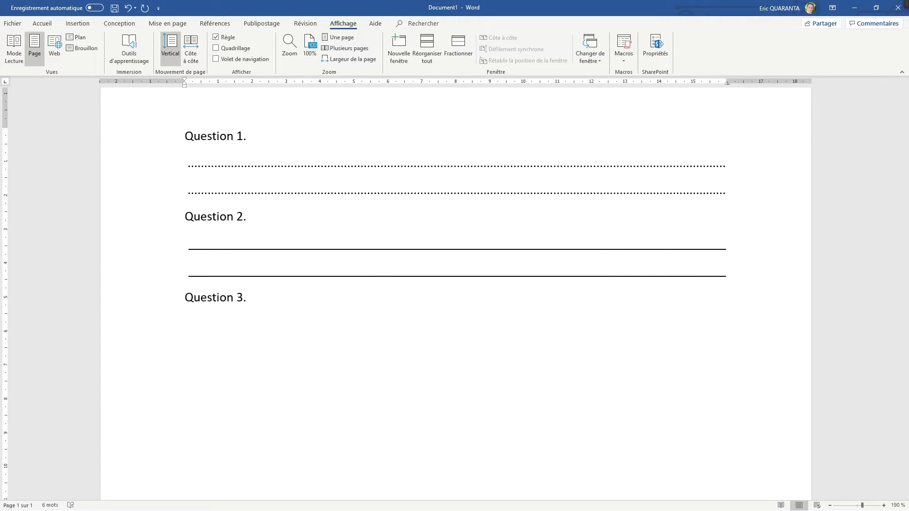
Step: Place a left tab stop at 6 cm for the blank line under Question 3
left_click(391, 322)
left_click(719, 83)
left_click_drag(719, 86, 731, 87)
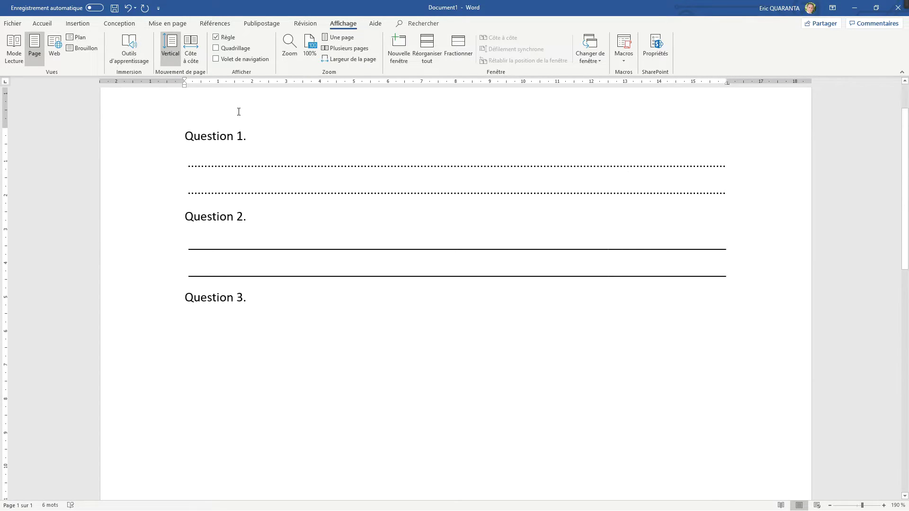
left_click_drag(728, 87, 389, 89)
Step: Apply dashed leader style 3 to the 6 cm tab stop of the line under Question 3
right_click(190, 325)
left_click(236, 381)
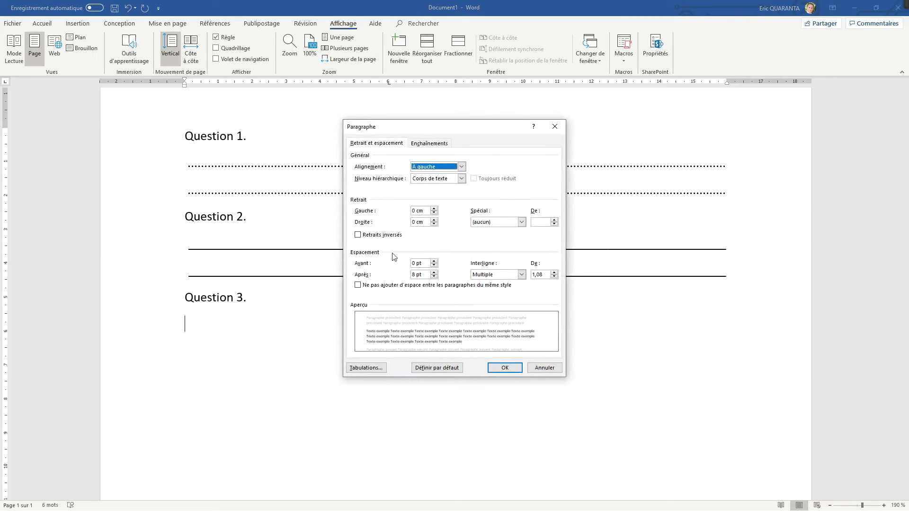
left_click(367, 368)
left_click(483, 284)
left_click(458, 321)
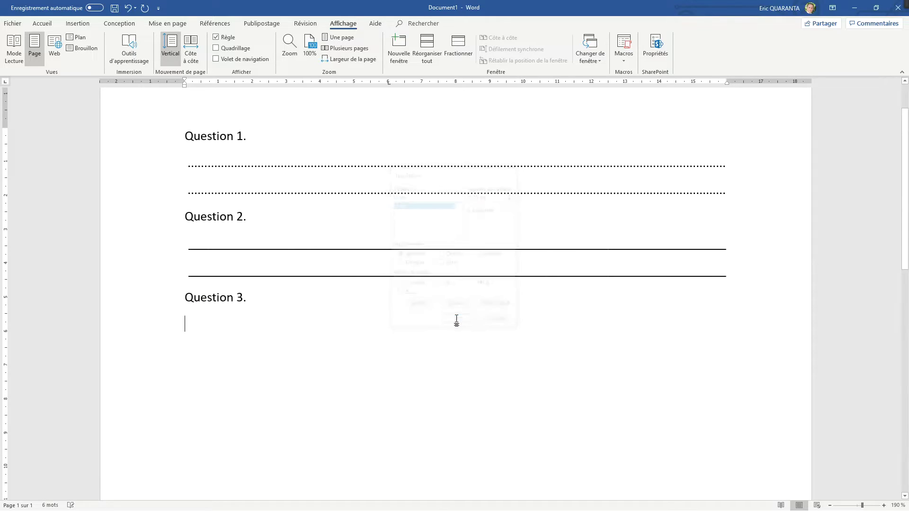
Step: Insert six short dashed answer lines under Question 3, each ending at the 6 cm tab stop
key("Tab")
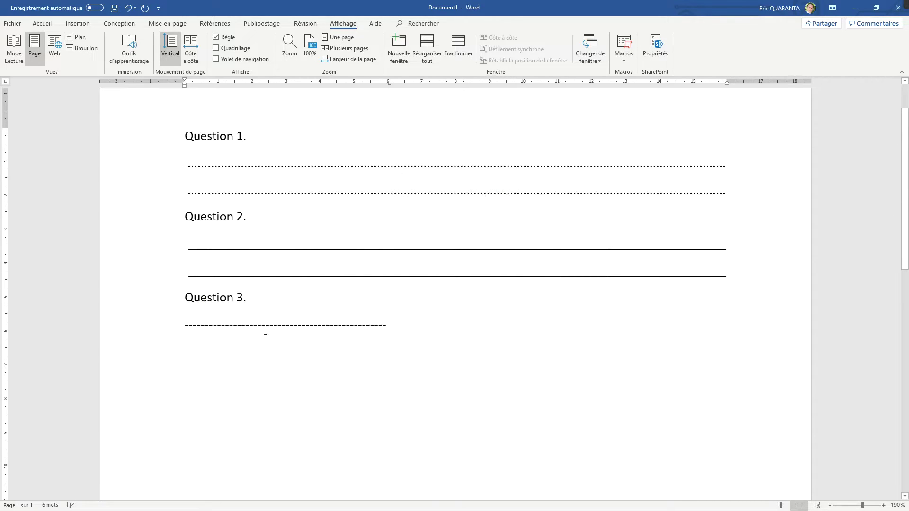
left_click(389, 82)
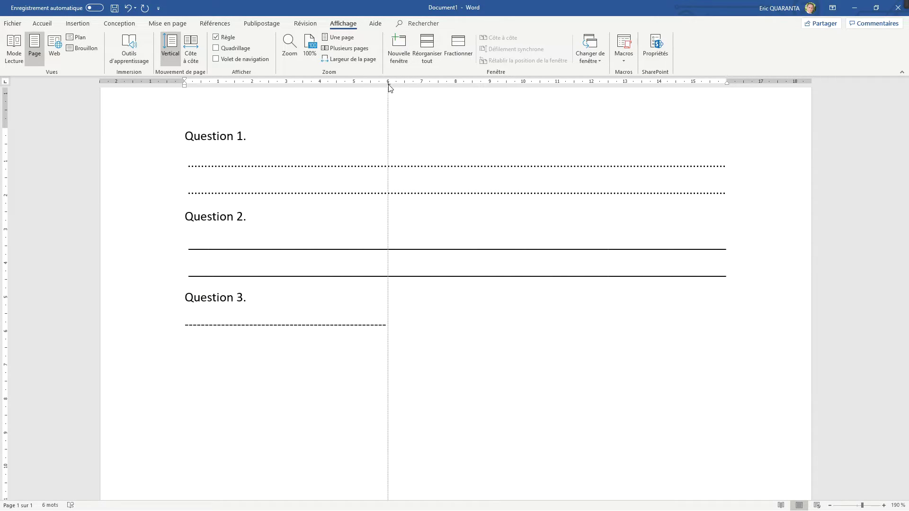
key("Return")
key("Tab")
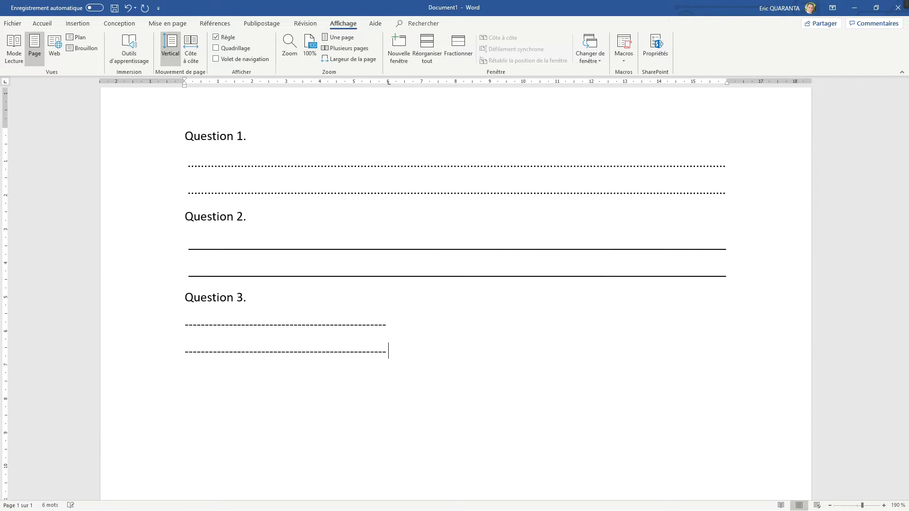
key("Tab")
key("Return")
key("Tab")
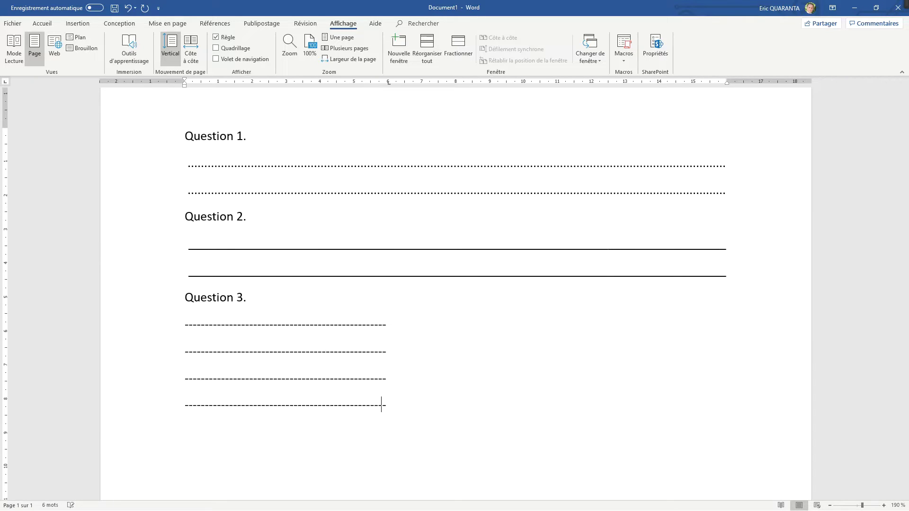
key("Return")
key("Tab")
key("Tab")
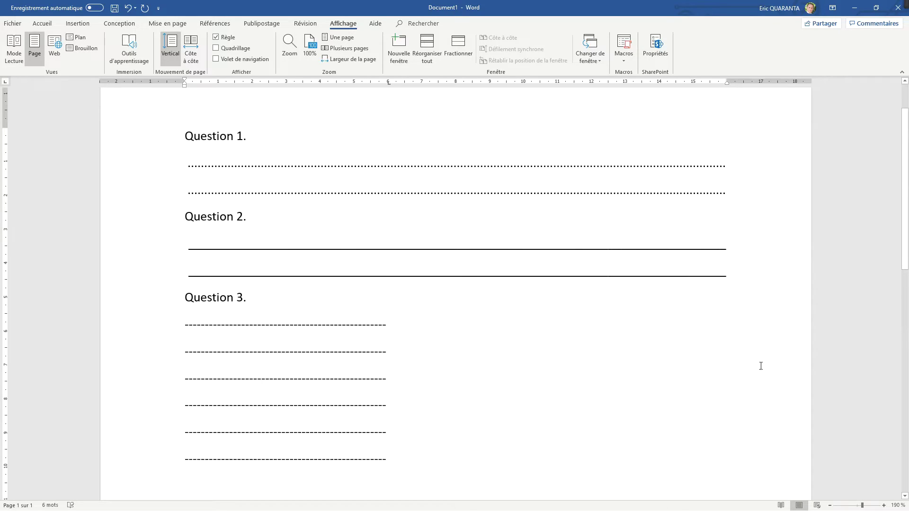
Step: Draw a rectangle about 4.46 cm high beside the dashed lines and narrow it to about 8.53 cm, ending at the text margin
left_click(77, 23)
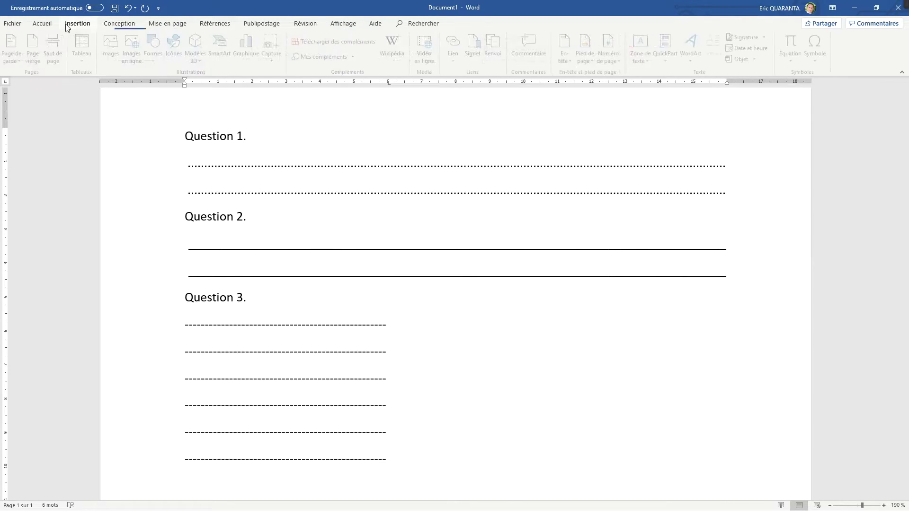
left_click(161, 62)
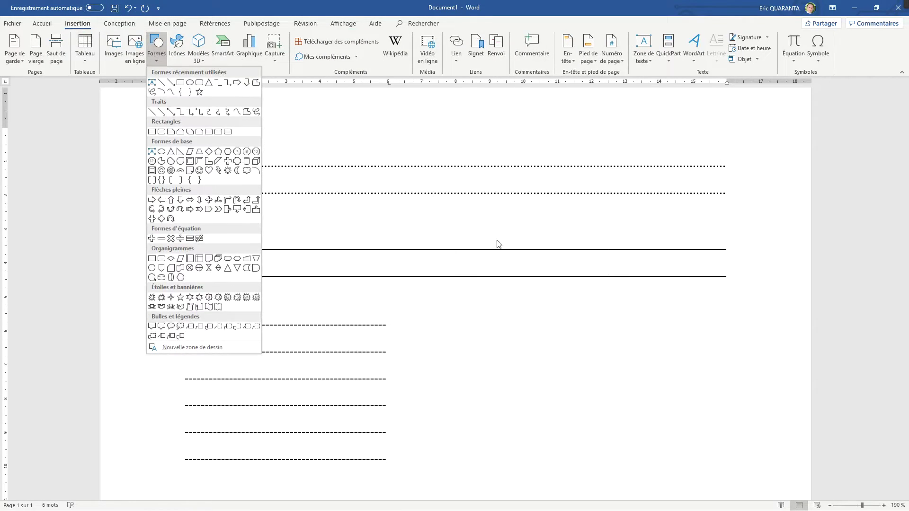
left_click(174, 85)
mouse_move(435, 311)
left_mouse_down()
mouse_move(668, 459)
mouse_move(753, 473)
mouse_move(756, 463)
left_mouse_up()
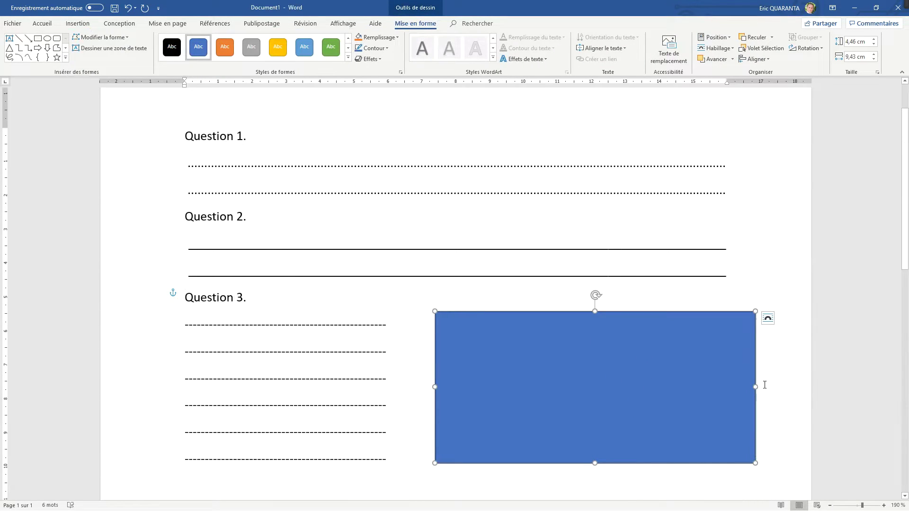
left_click_drag(757, 386, 725, 387)
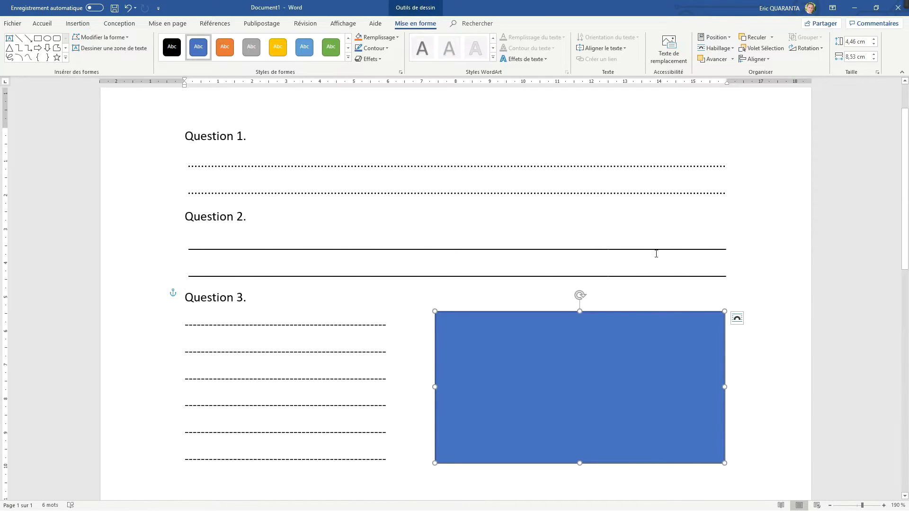
left_click(717, 174)
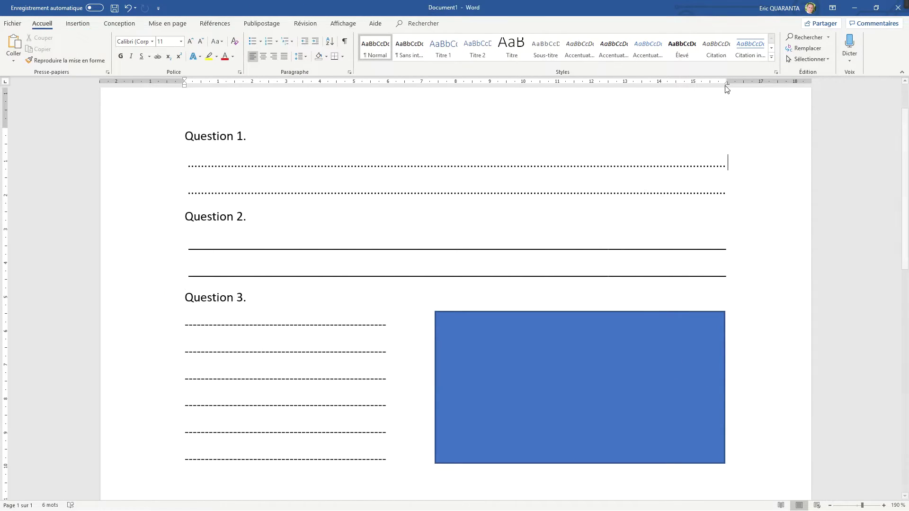
mouse_move(729, 84)
left_mouse_down()
mouse_move(736, 92)
mouse_move(668, 84)
left_mouse_up()
key("ctrl+z")
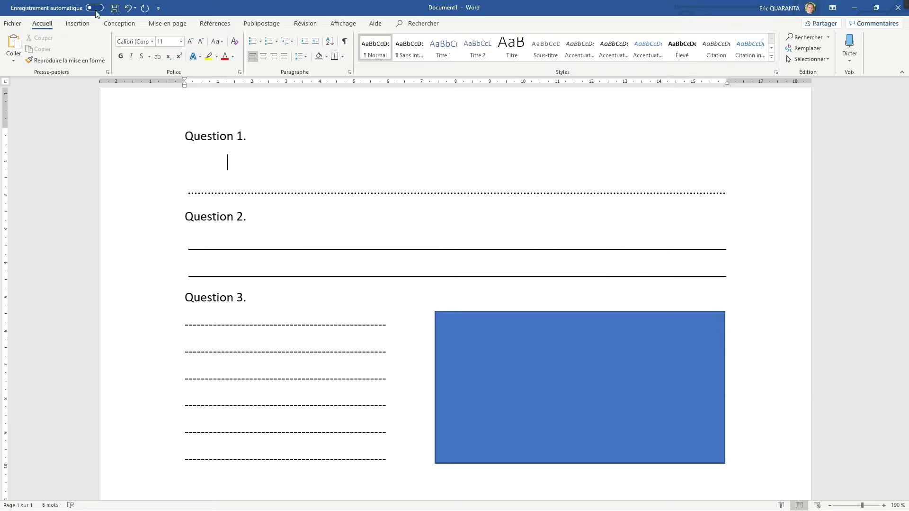
left_click(129, 10)
Step: Shorten the answer lines under Questions 1 and 2 by moving their tab stops to 14 cm
mouse_move(728, 86)
left_mouse_down()
mouse_move(644, 83)
mouse_move(659, 84)
left_mouse_up()
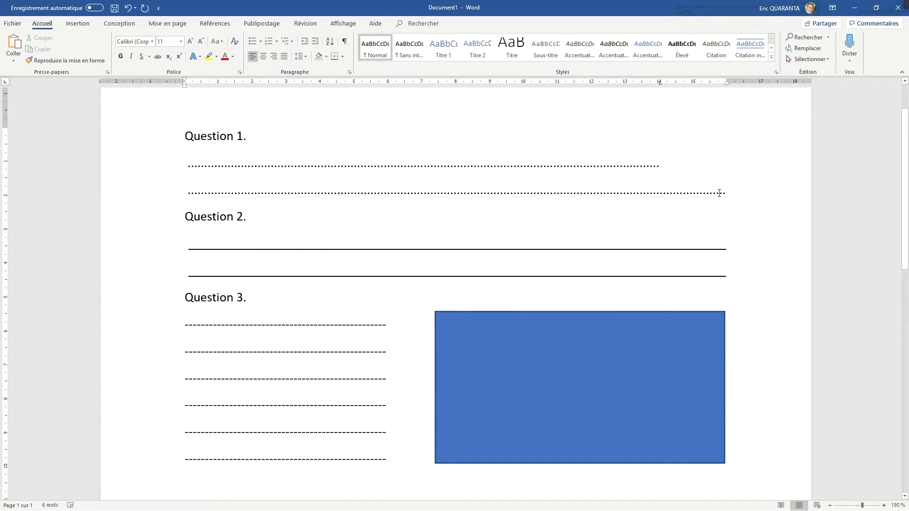
left_click_drag(727, 84, 660, 86)
key("ctrl+y")
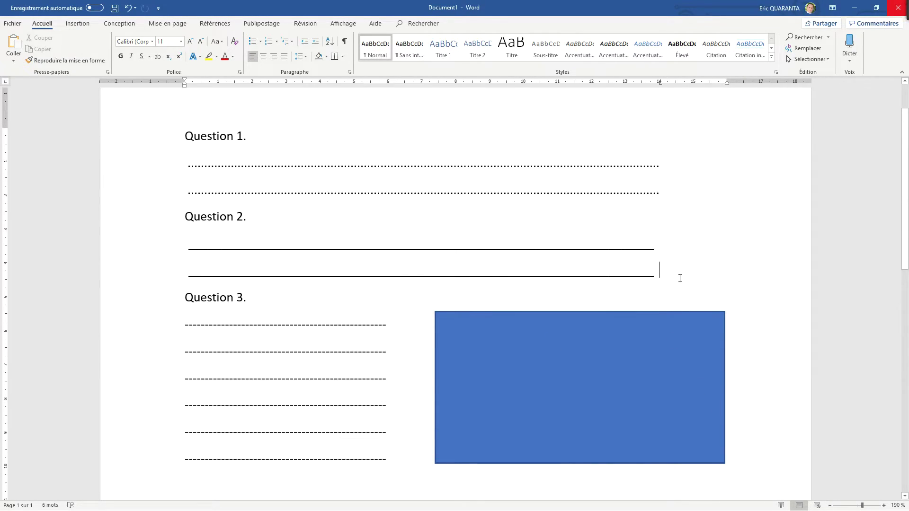
Step: Add several blank lines below the last dashed answer line of Question 3
scroll(409, 304, "down", 5)
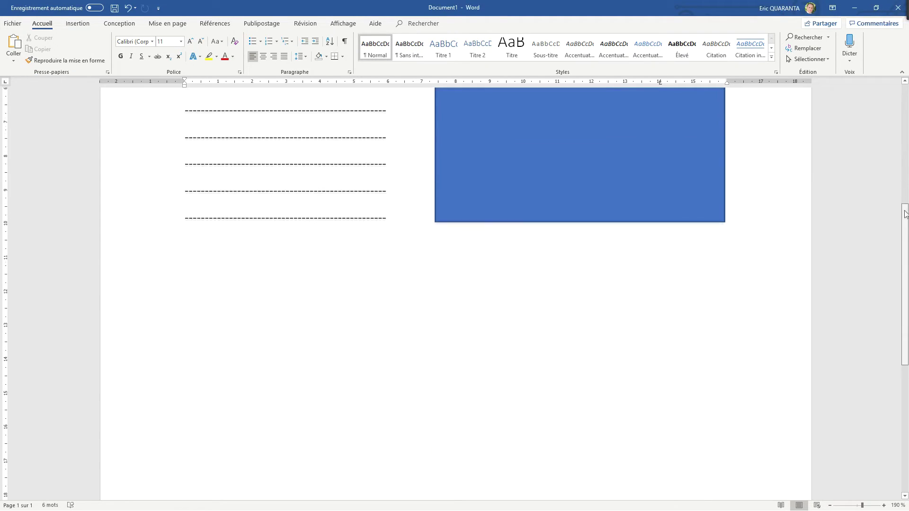
scroll(464, 298, "down", 1)
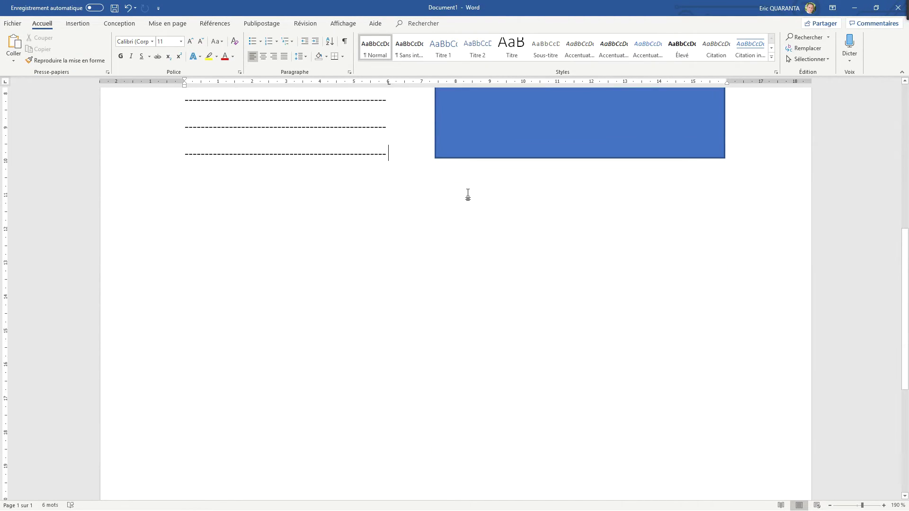
key("Return")
key("Return")
key("Return")
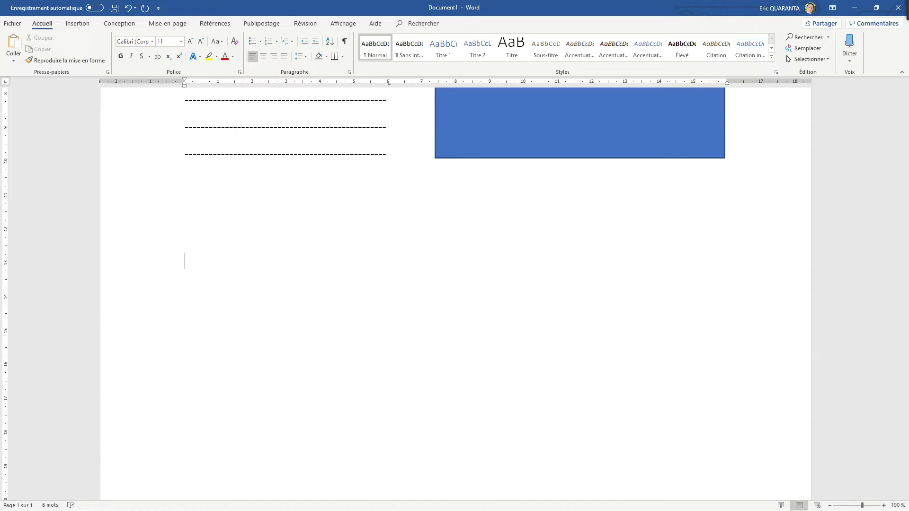
Step: Enter a three-line chapter list reading "Chapitre 1 p. 1", "Chapitre 2 p. 10" and "Chapitre 3 p.35"
type("Chapitre 1 p. 1 Chapi")
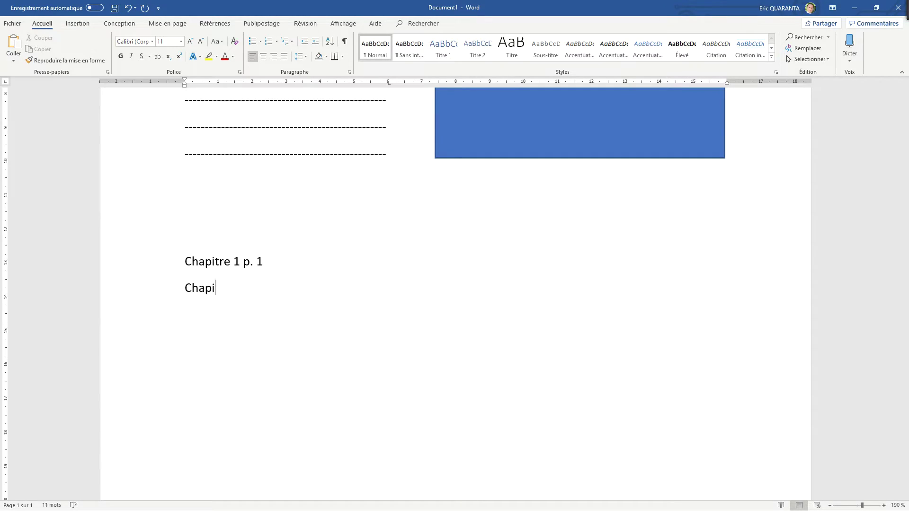
type("tre 2 p.")
key("Return")
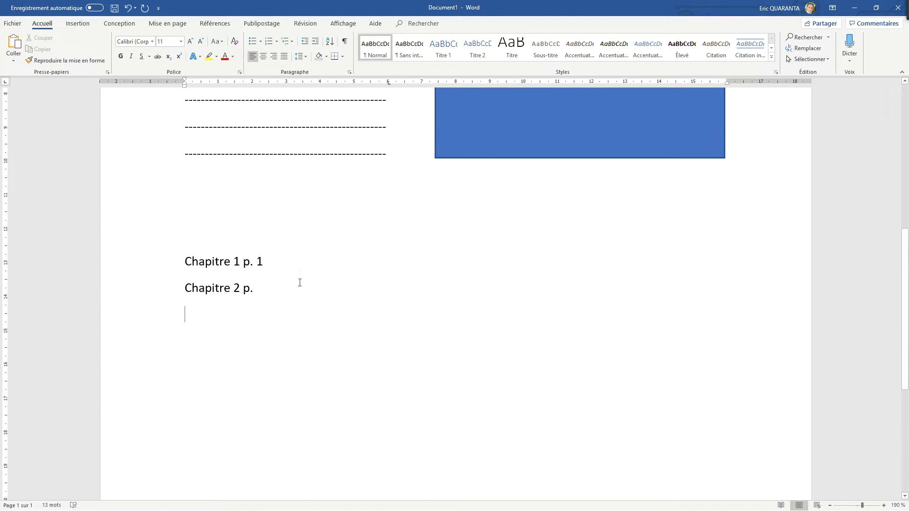
type("10")
type("Chapi")
type("ter 3 p")
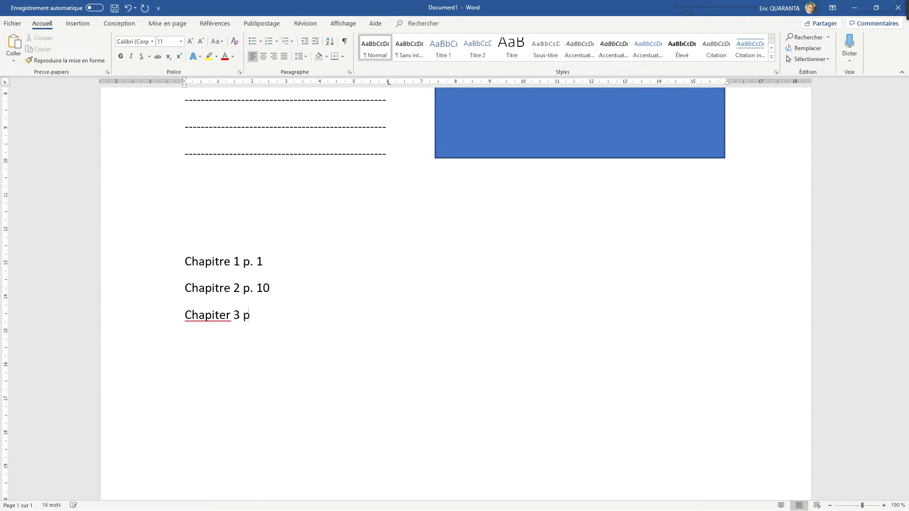
type(".35")
key("BackSpace")
key("BackSpace")
type("re")
Step: Move "p. 1" on the Chapitre 1 line to a new 15 cm tab stop and remove that line's 6 cm stop
left_click(388, 83)
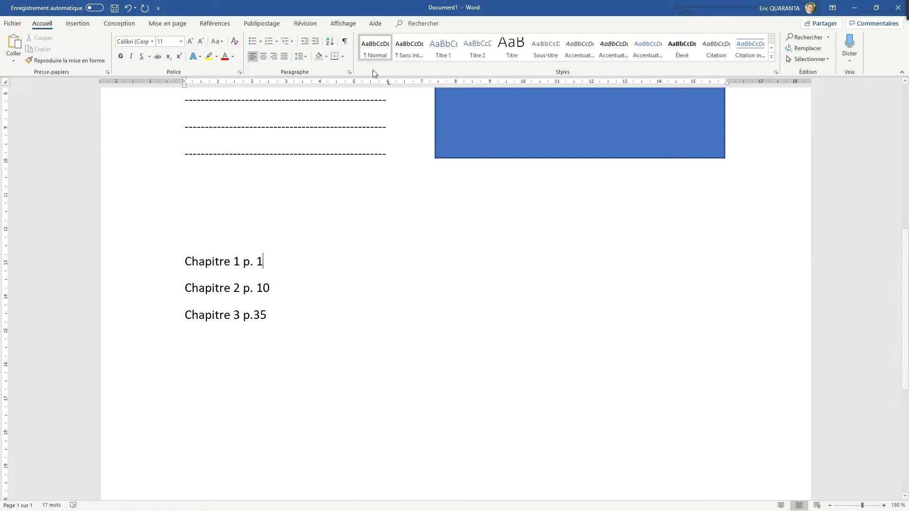
left_click(694, 83)
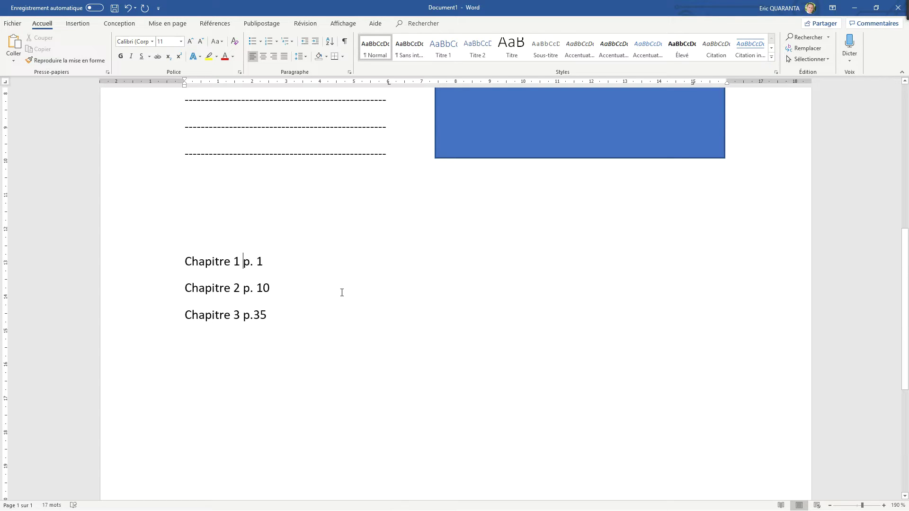
key("Tab")
key("Tab")
left_click_drag(389, 82, 386, 113)
Step: Apply a tab stop at 15 cm to all three chapter lines together
left_click_drag(183, 261, 471, 291)
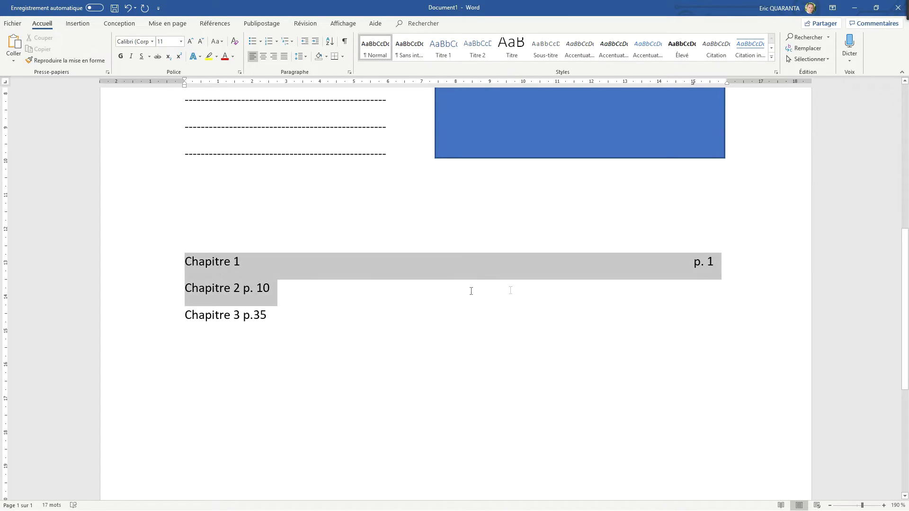
left_click_drag(626, 308, 626, 308)
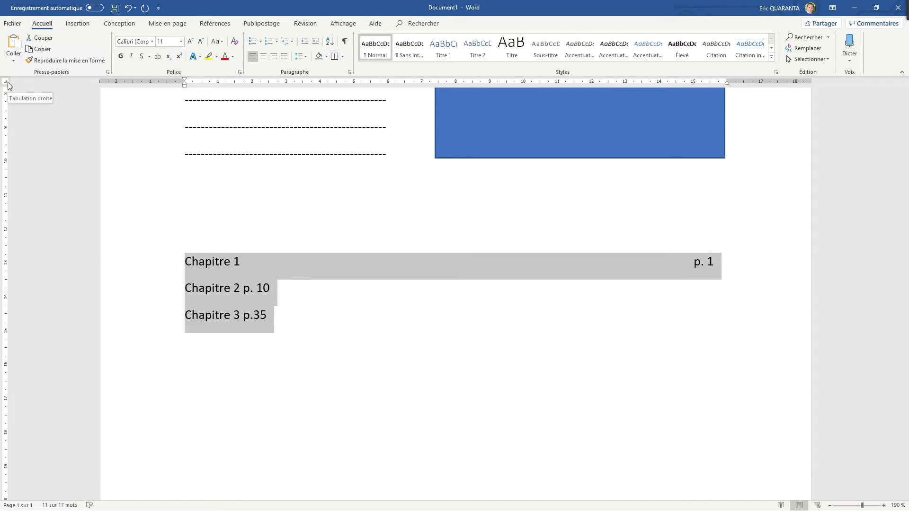
left_click(693, 84)
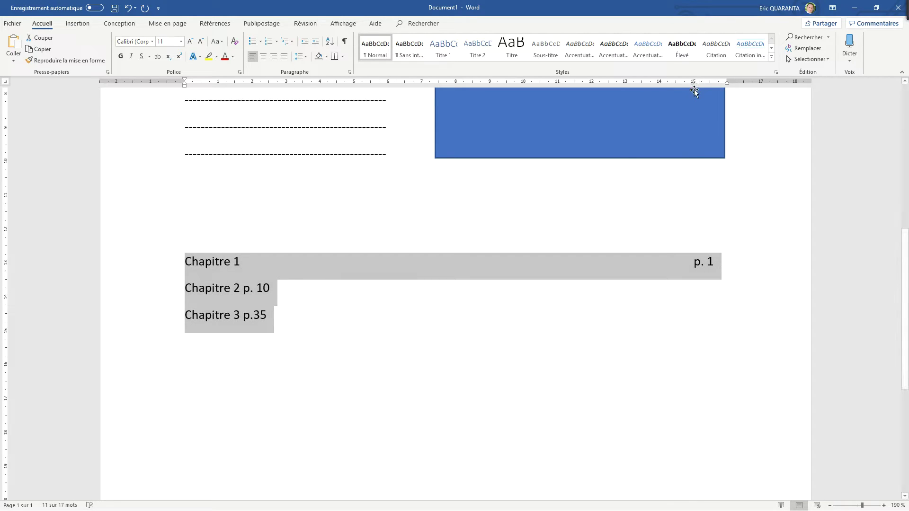
left_click(692, 84)
left_click(373, 265)
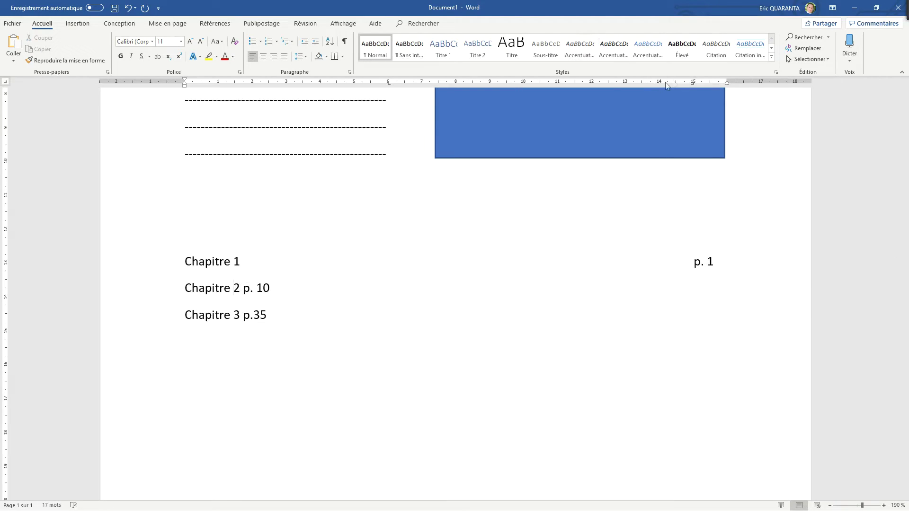
Step: Align "p. 10" of Chapitre 2 at the 15 cm tab stop, removing the line's 6 cm stop and the surplus tab
key("Tab")
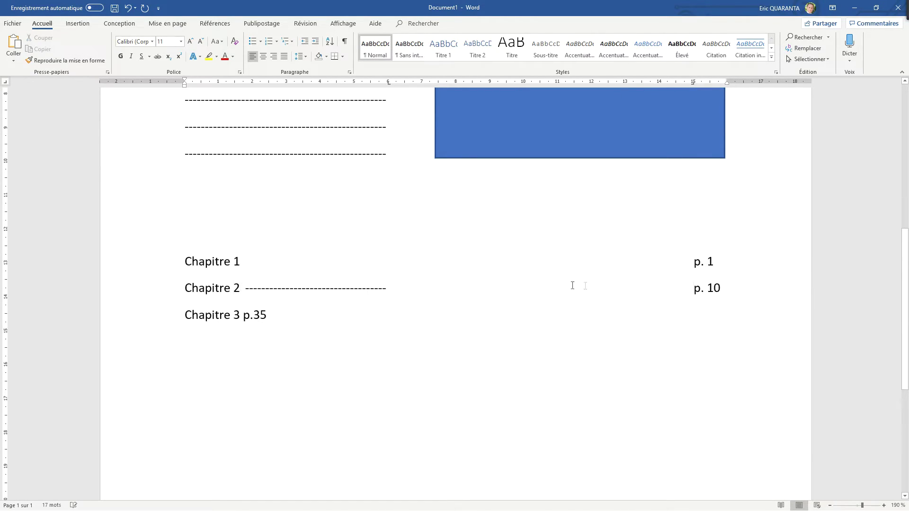
left_click(693, 86)
left_click_drag(181, 262, 273, 316)
left_click(317, 236)
left_click(384, 291)
double_click(297, 287)
left_click(186, 153)
left_click_drag(388, 84, 392, 109)
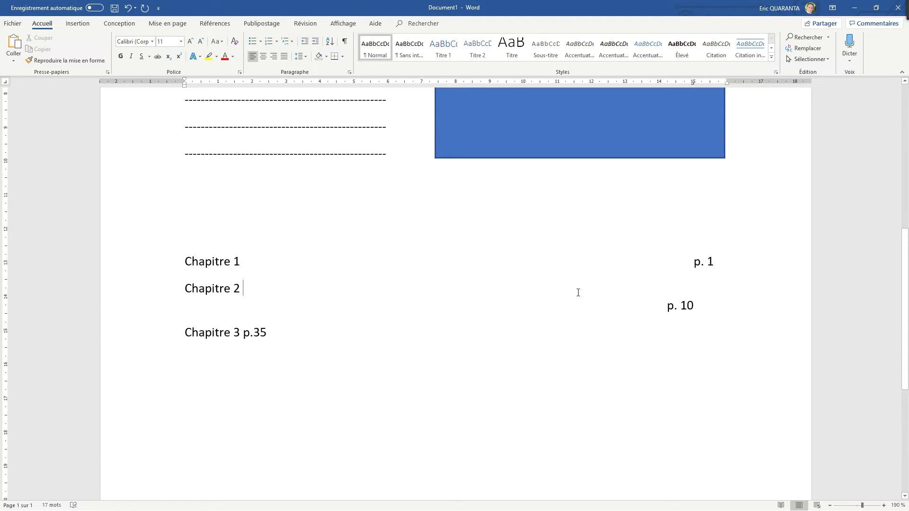
key("Right")
key("Delete")
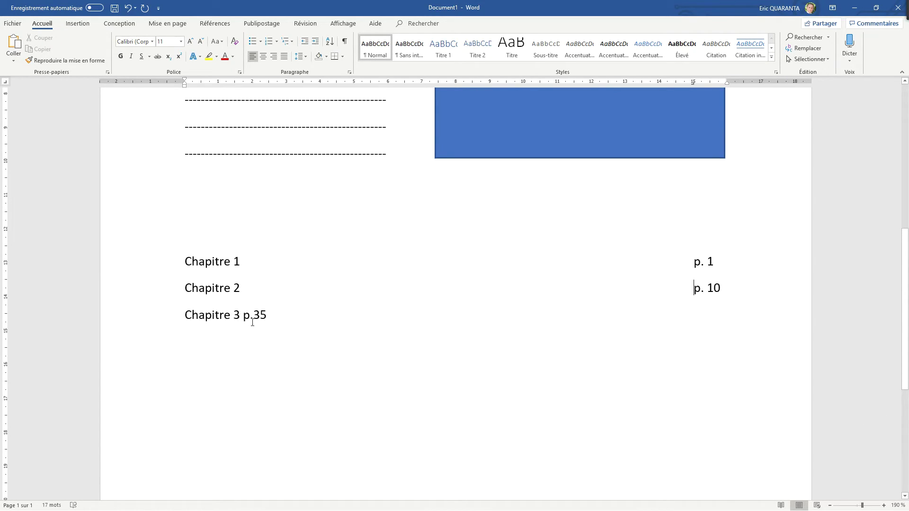
Step: Align "p.35" of Chapitre 3 at the 15 cm tab stop, removing the line's 6 cm stop and the surplus tab
key("Tab")
key("Tab")
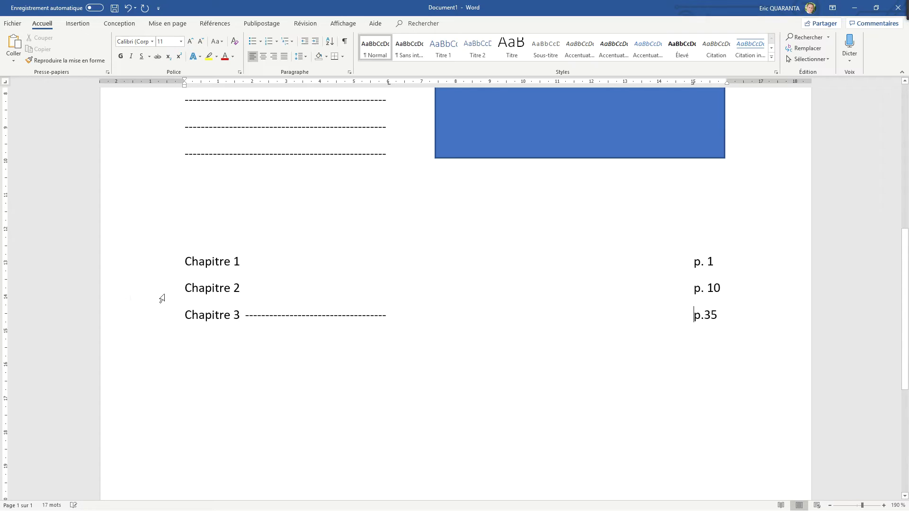
left_click(249, 325)
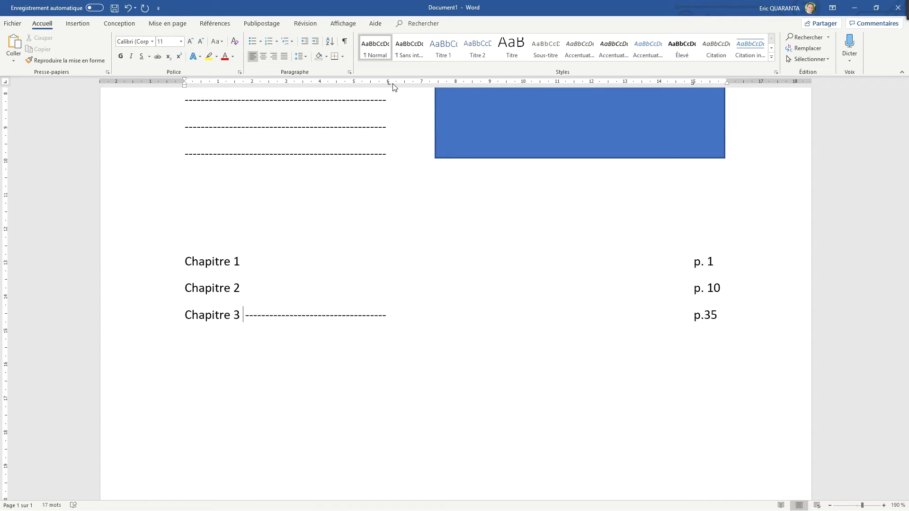
left_click_drag(389, 83, 392, 112)
left_click(667, 326)
key("BackSpace")
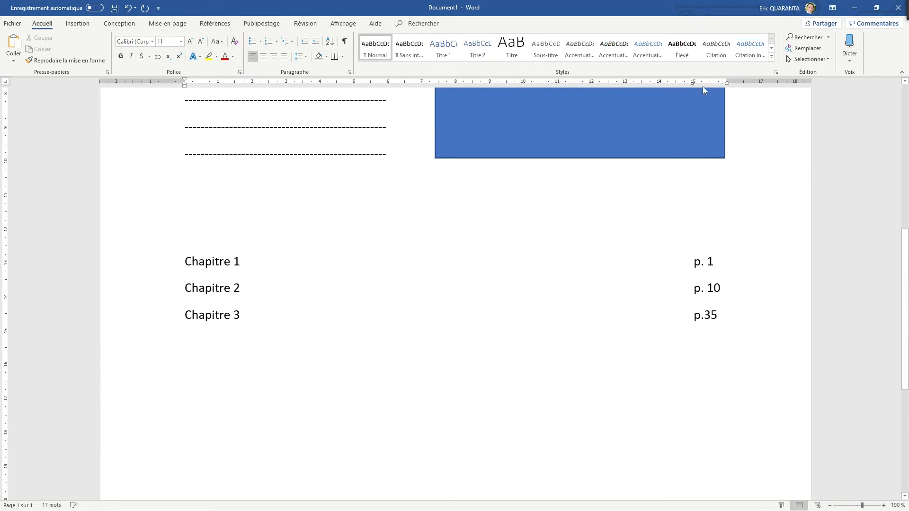
left_click_drag(693, 83, 693, 84)
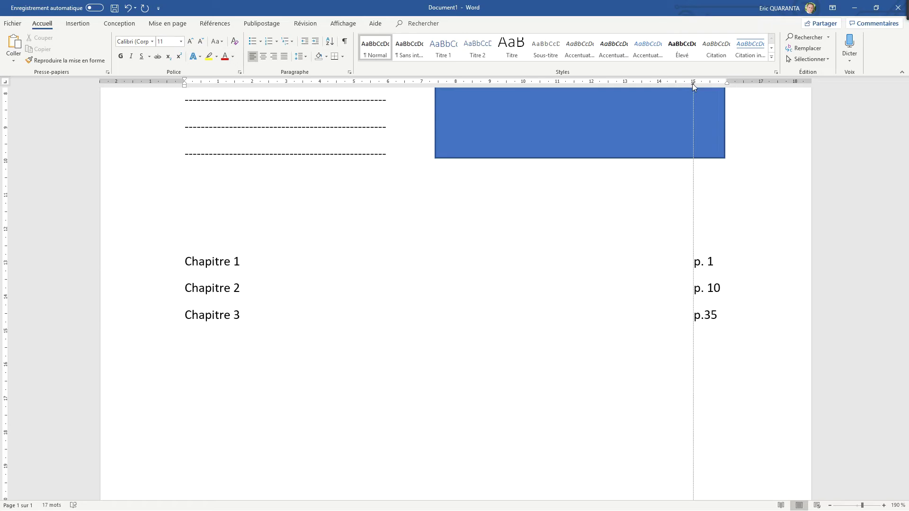
left_click_drag(693, 84, 693, 84)
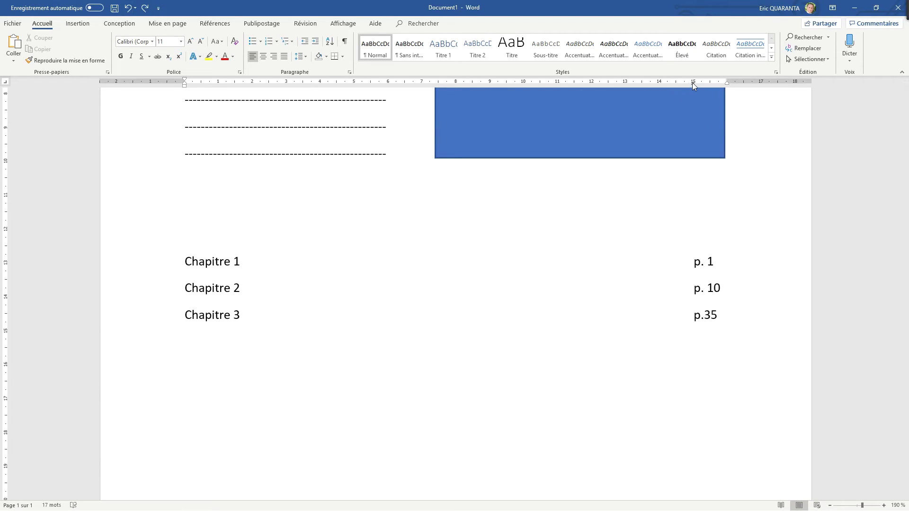
left_click_drag(693, 82, 692, 83)
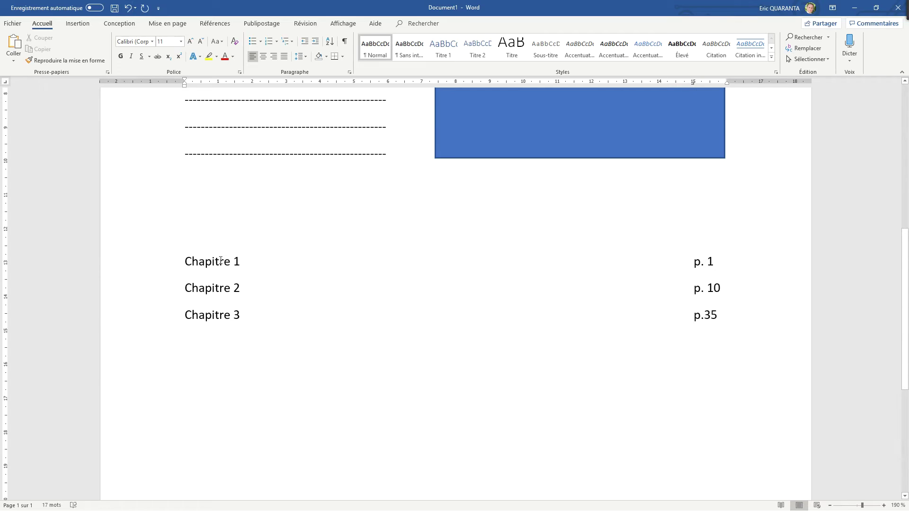
Step: Give the 15 cm tab stop of all three chapter lines the dashed leader, style 3
left_click_drag(181, 263, 731, 314)
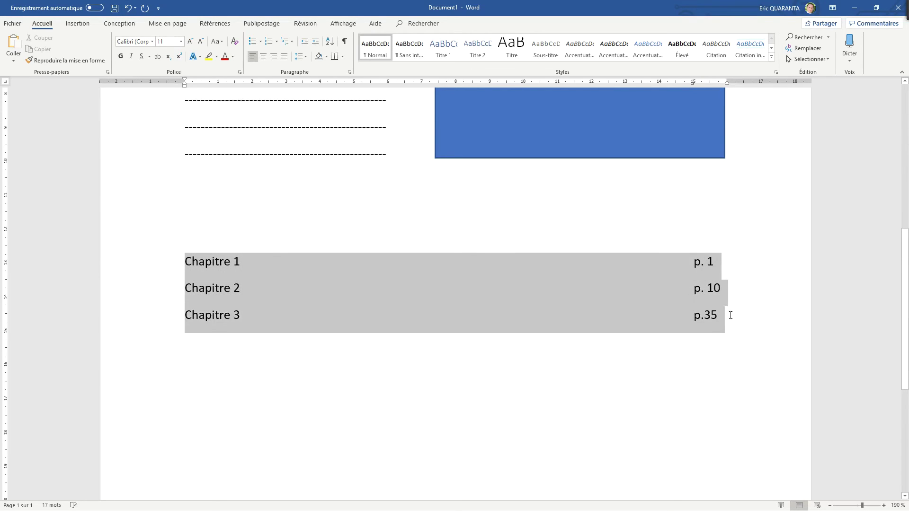
right_click(468, 271)
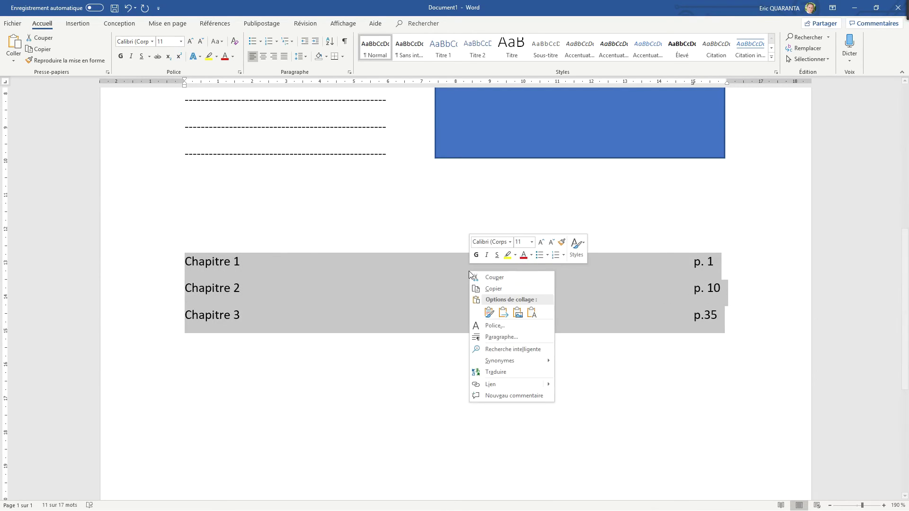
left_click(503, 337)
left_click(379, 369)
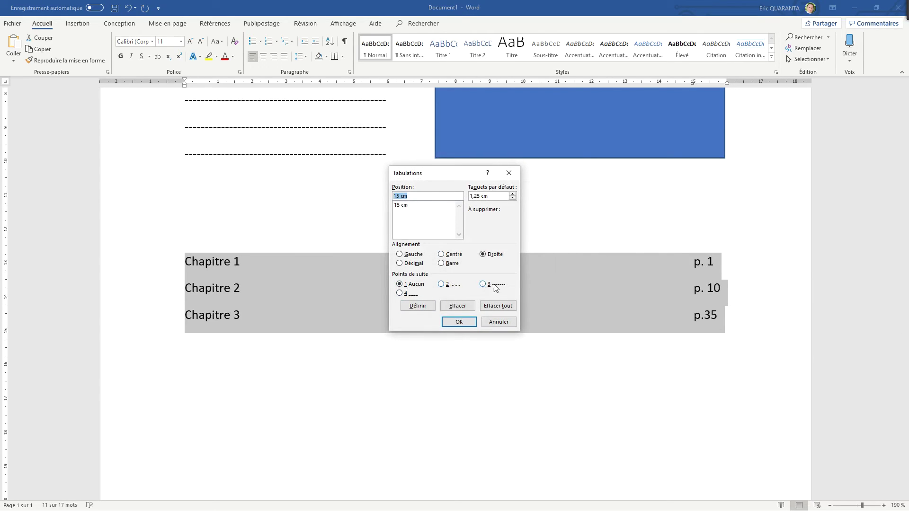
left_click(485, 285)
left_click(417, 307)
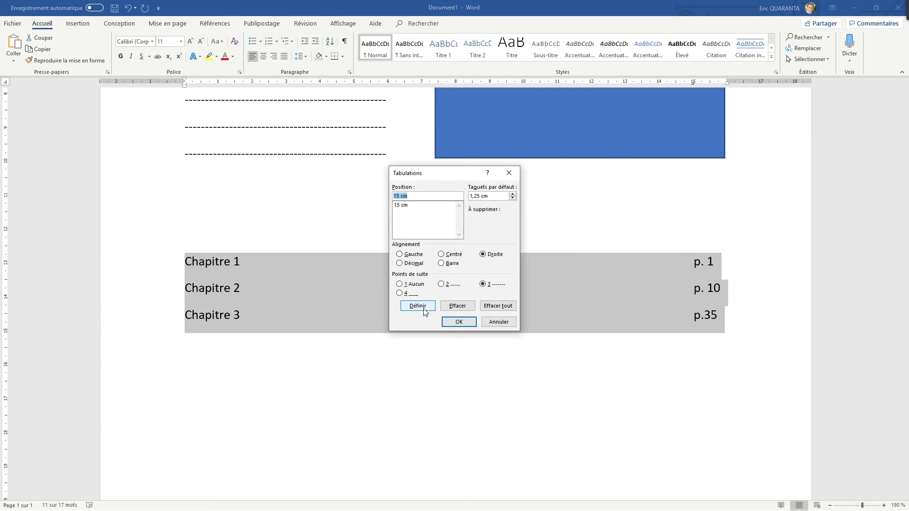
left_click(459, 323)
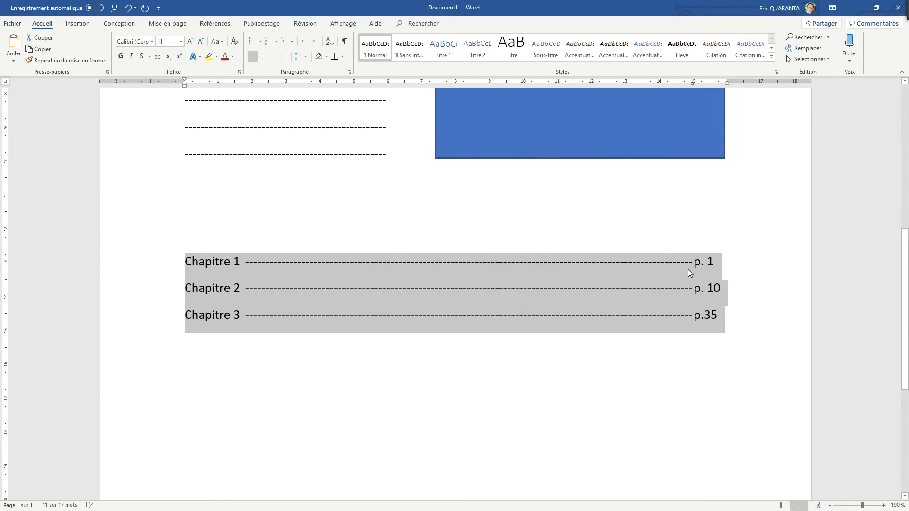
left_click(689, 266)
left_click_drag(243, 260, 702, 275)
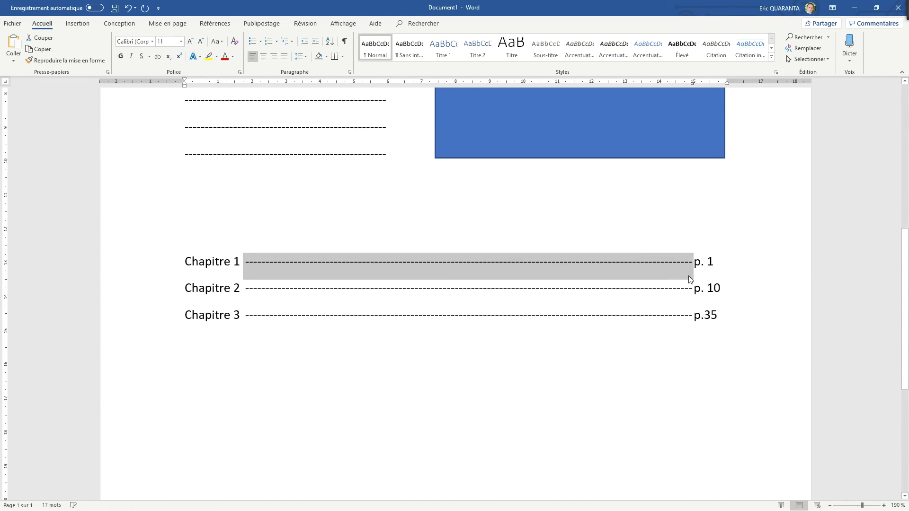
left_click(689, 275)
Step: Shorten both solid answer lines under Question 2 by moving their tab stops to 14 cm
mouse_move(908, 2)
left_mouse_down()
mouse_move(689, 84)
mouse_move(900, 7)
left_mouse_up()
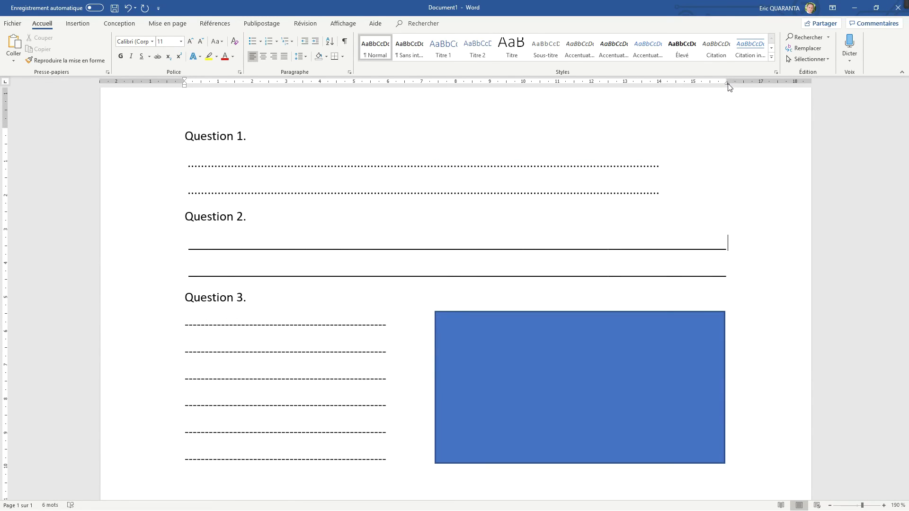
mouse_move(728, 84)
left_mouse_down()
mouse_move(658, 85)
mouse_move(668, 83)
left_mouse_up()
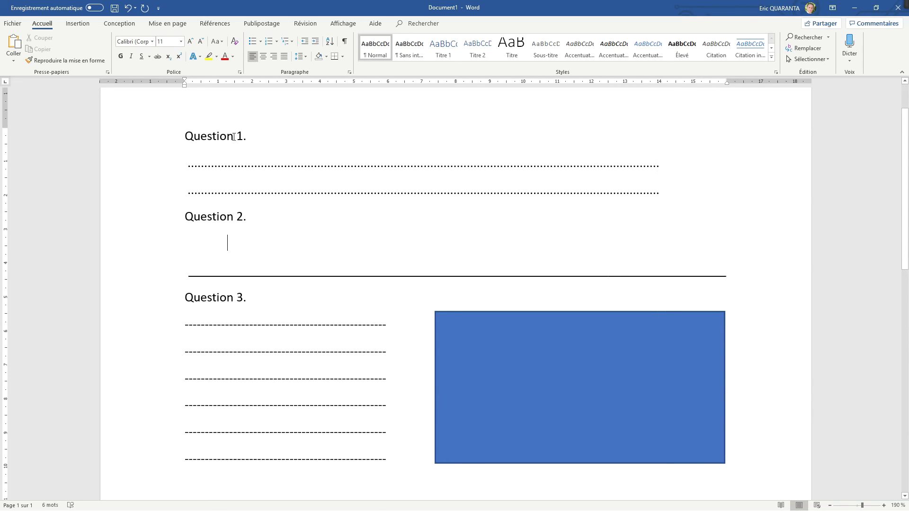
left_click(127, 8)
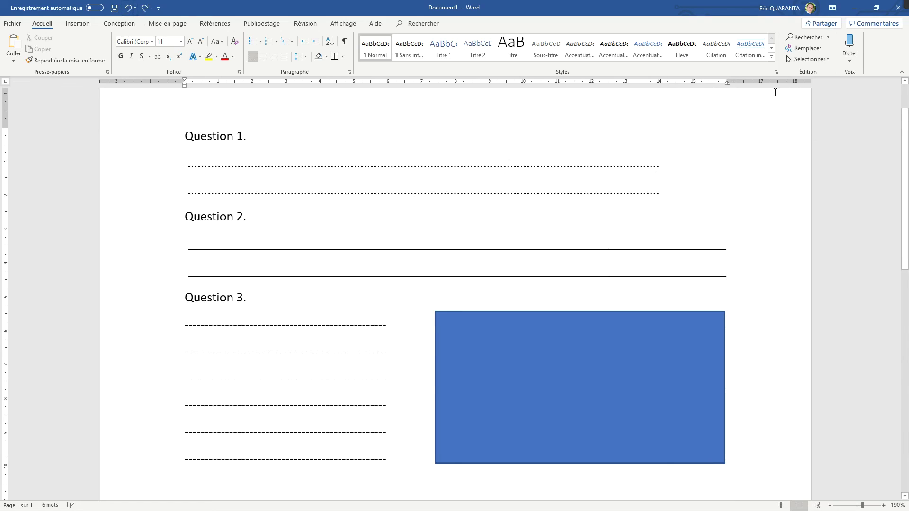
left_click_drag(729, 85, 662, 87)
left_click_drag(727, 86, 661, 85)
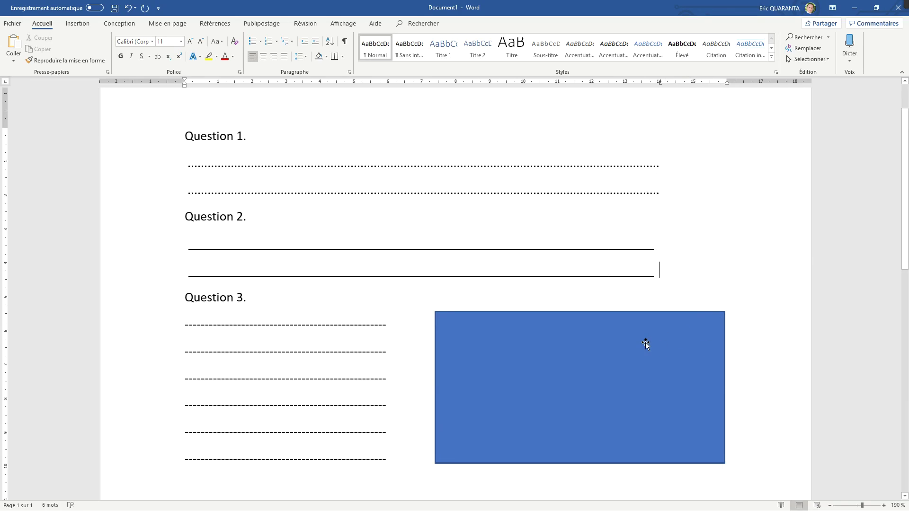